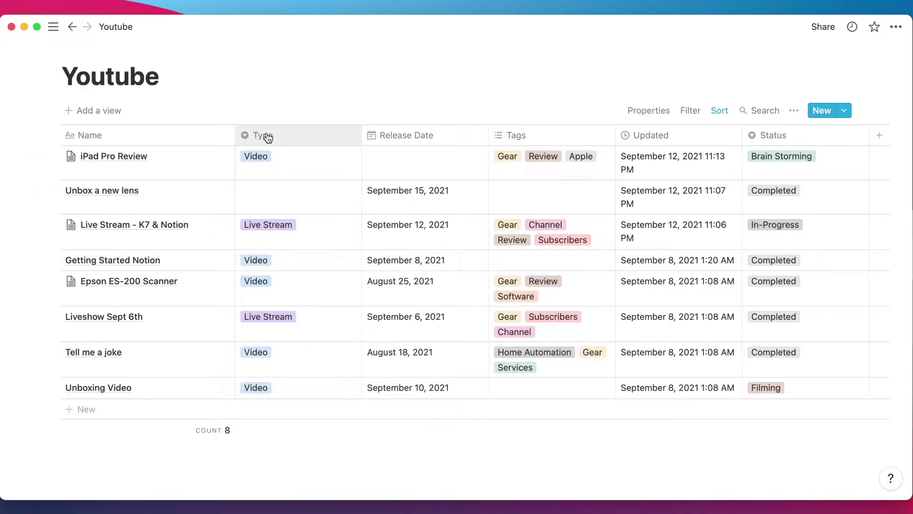
- Preview the Type options for Unbox a new lens and Status options for iPad Pro Review, then go back to the dashboard
left_click(286, 190)
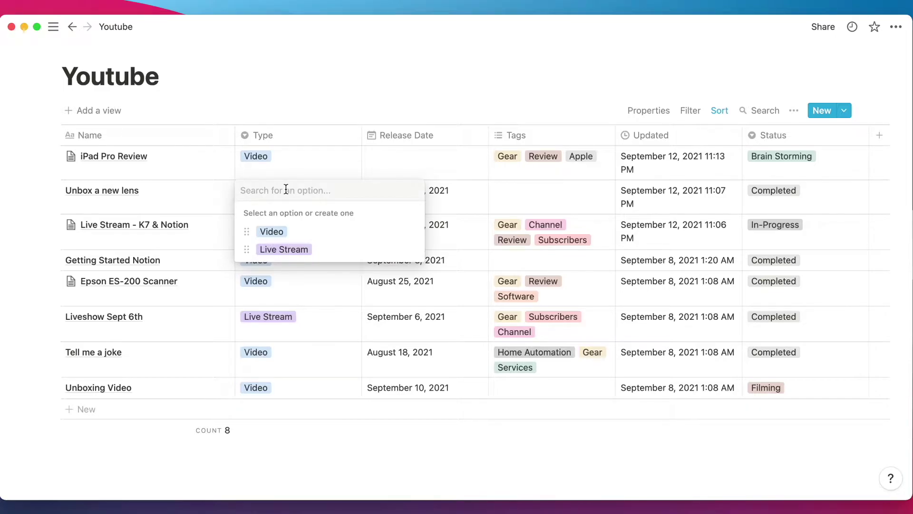
key("Escape")
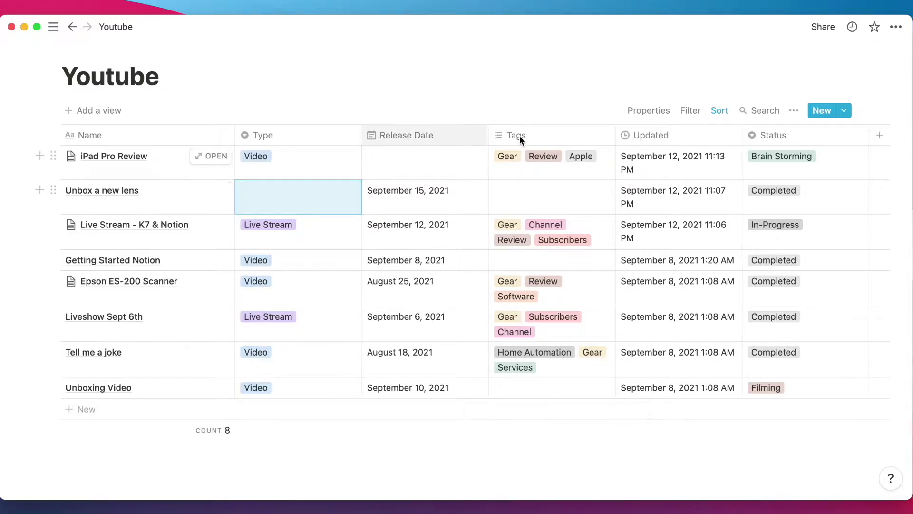
left_click(838, 157)
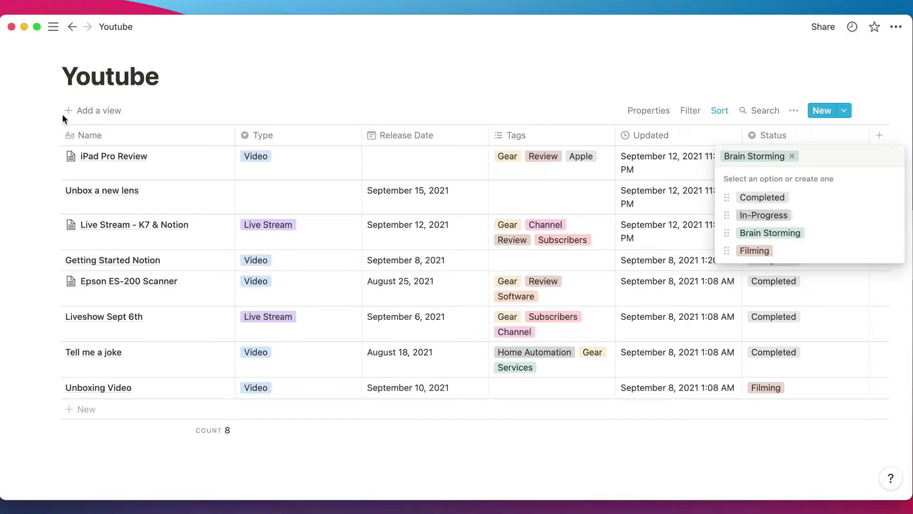
key("super+bracketleft")
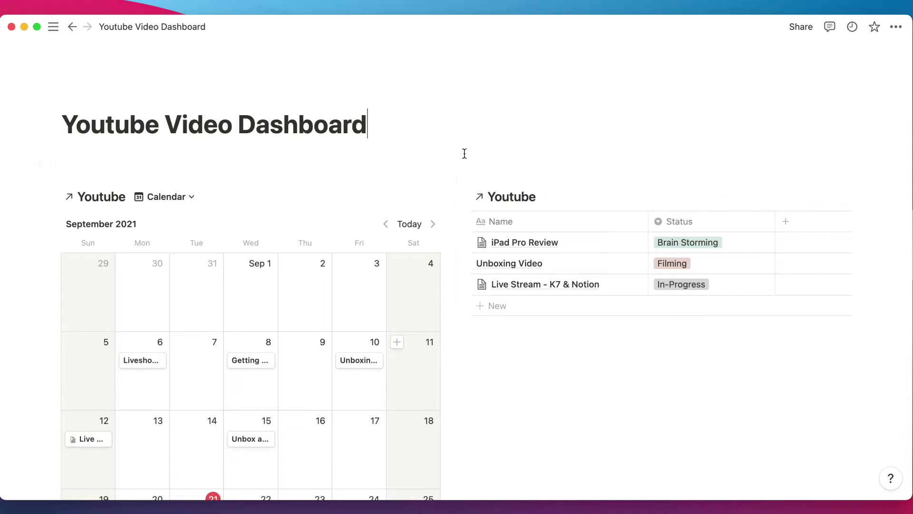
scroll(528, 152, "down", 3)
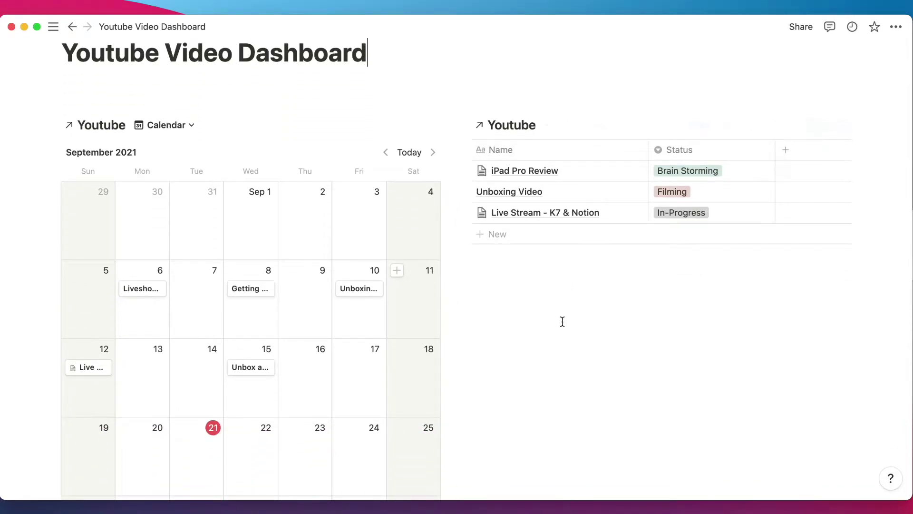
scroll(561, 323, "down", 1)
scroll(561, 322, "down", 3)
scroll(561, 322, "up", 2)
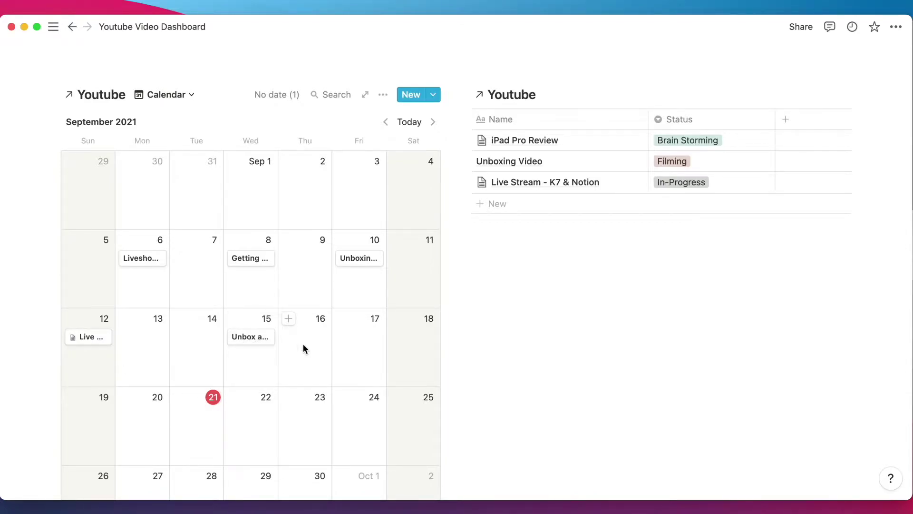
mouse_move(248, 343)
left_mouse_down()
mouse_move(307, 339)
mouse_move(249, 343)
left_mouse_up()
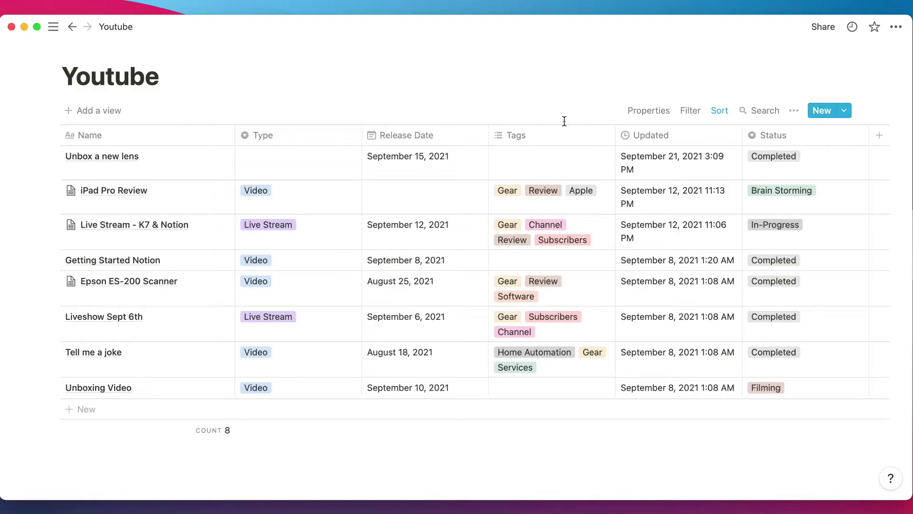
- Select the Youtube page title and slide out the sidebar's page list
left_click(396, 88)
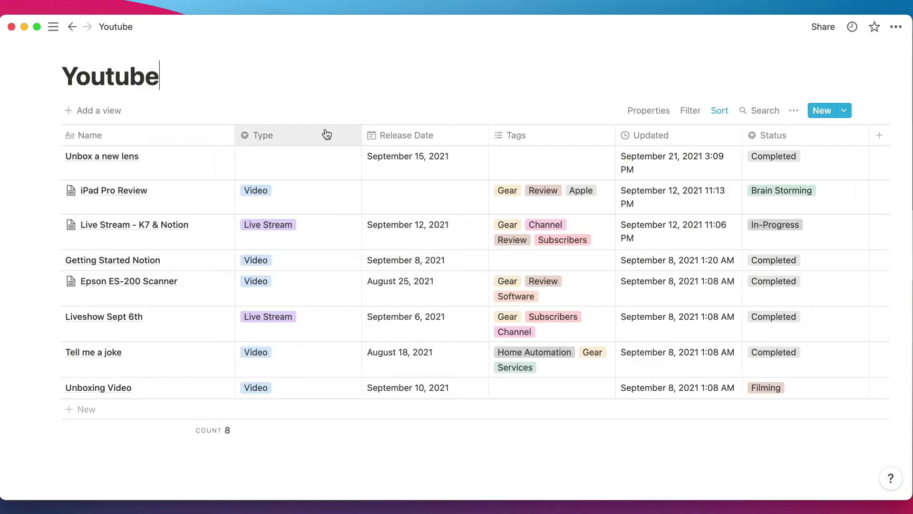
mouse_move(10, 416)
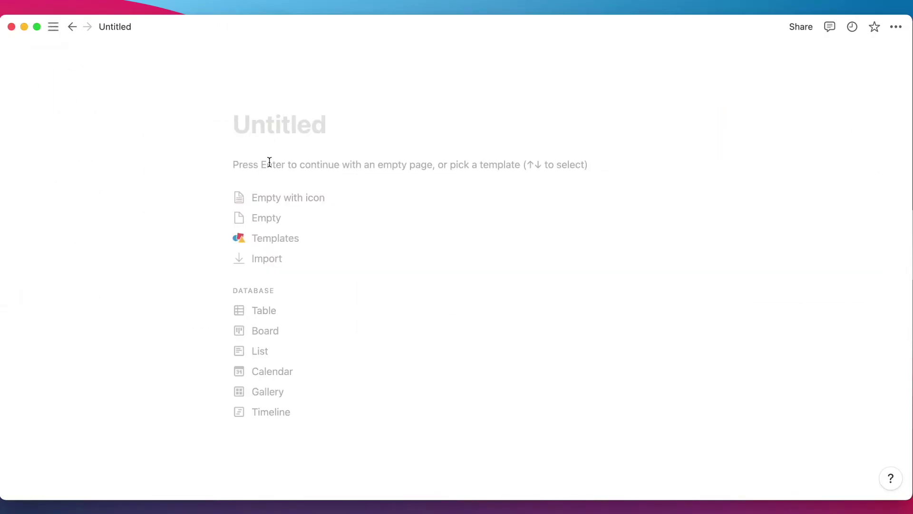
- Title the page Sponsors as a table with a Number column Cost Per Ad and a Category column
type("Sponsors")
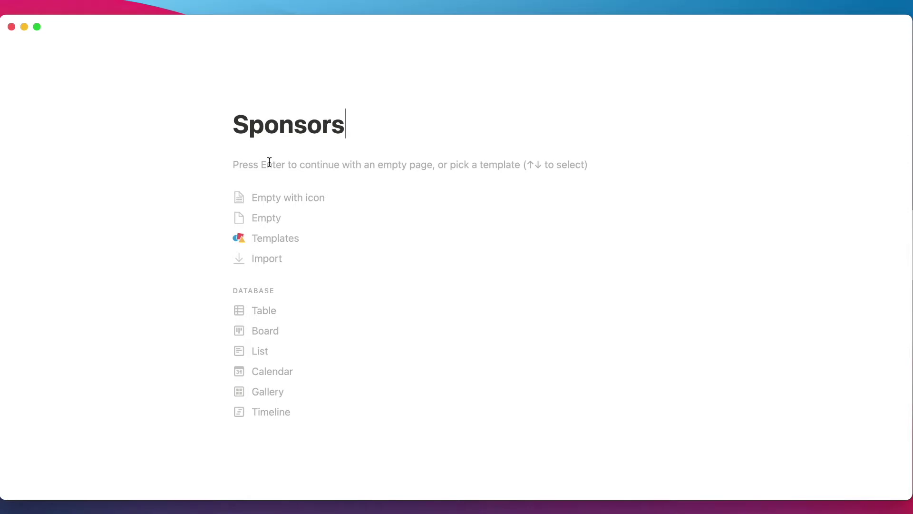
left_click(264, 310)
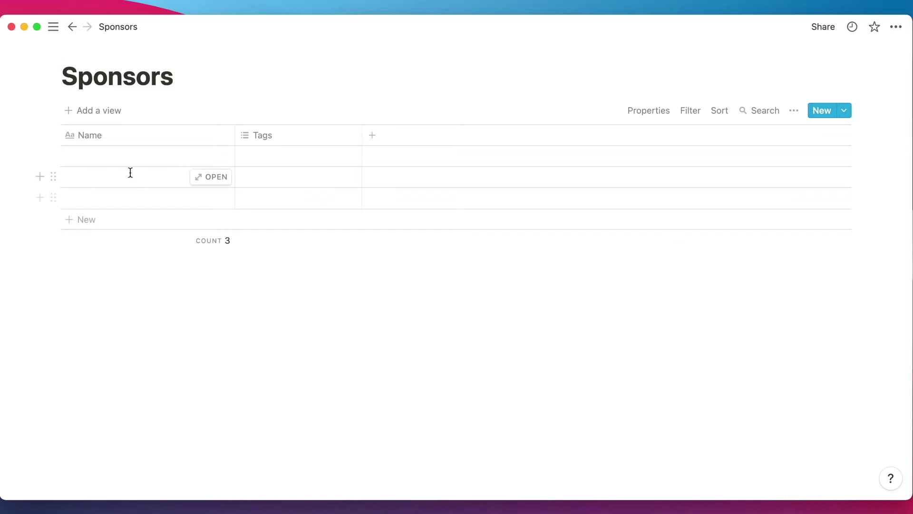
left_click(372, 136)
type("Cost Per Ad")
left_click(381, 205)
left_click(552, 112)
left_click(499, 136)
type("Category")
mouse_move(403, 135)
left_mouse_down()
mouse_move(469, 130)
mouse_move(395, 135)
left_mouse_up()
- Name the four sponsor rows Company 1, Company 2, Company 3 and Company 4
left_click(130, 156)
type("Company 1")
left_click(122, 177)
type("Company 2")
left_click(122, 198)
type("Company 3")
left_click(92, 219)
type("Company 4")
- Enter Cost Per Ad values 500, 450, 750 and 1000 for the four companies
left_click(276, 156)
type("500")
key("Return")
type("450 750 1000")
key("Return")
- Fill the Category column with Service and Gear options for the sponsor rows
key("Up")
key("Up")
key("Up")
key("Right")
type("Service")
key("Return")
key("Escape")
key("Down")
key("Return")
type("Gear")
key("Return")
key("Escape")
key("Down")
key("Return")
key("Return")
key("Escape")
key("Down")
key("Return")
key("Return")
key("Escape")
left_click(505, 292)
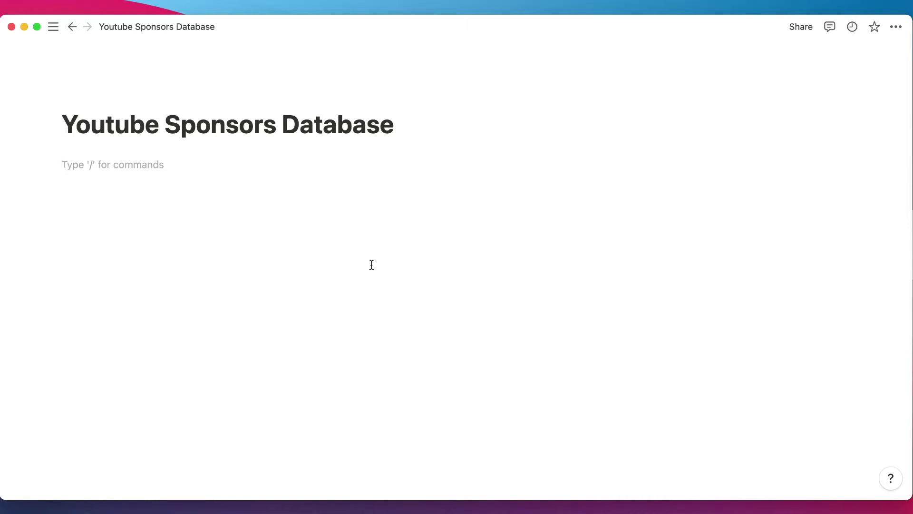
- Insert a linked database view of the Youtube database via /link
type("/link")
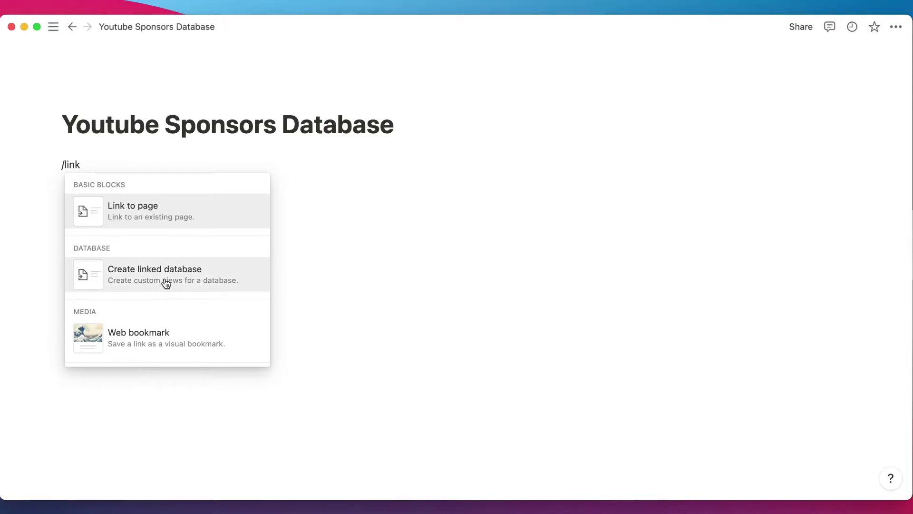
left_click(224, 284)
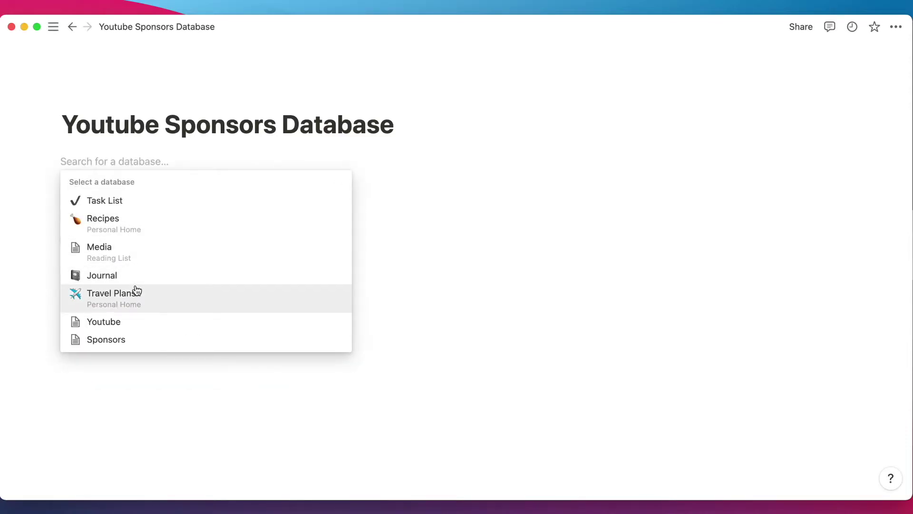
left_click(119, 327)
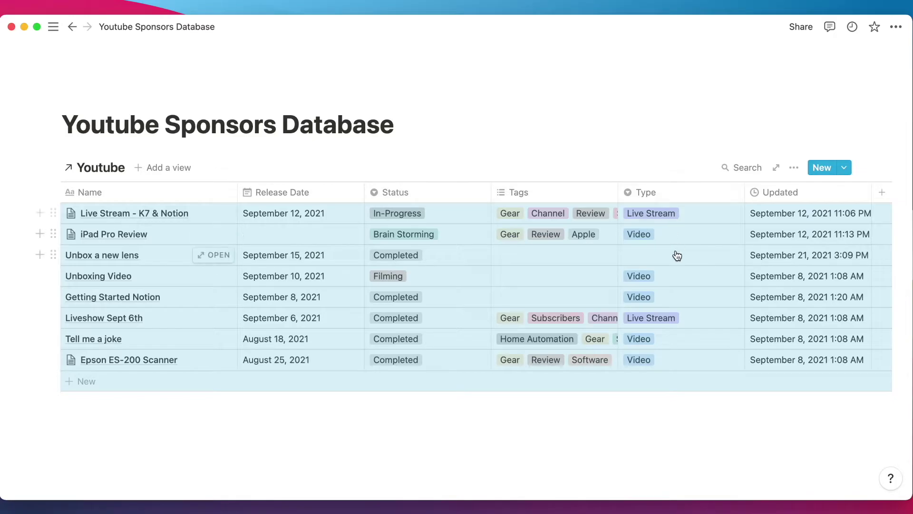
- Hide the Release Date, Status, Tags and Updated properties in the linked Youtube view
left_click(796, 166)
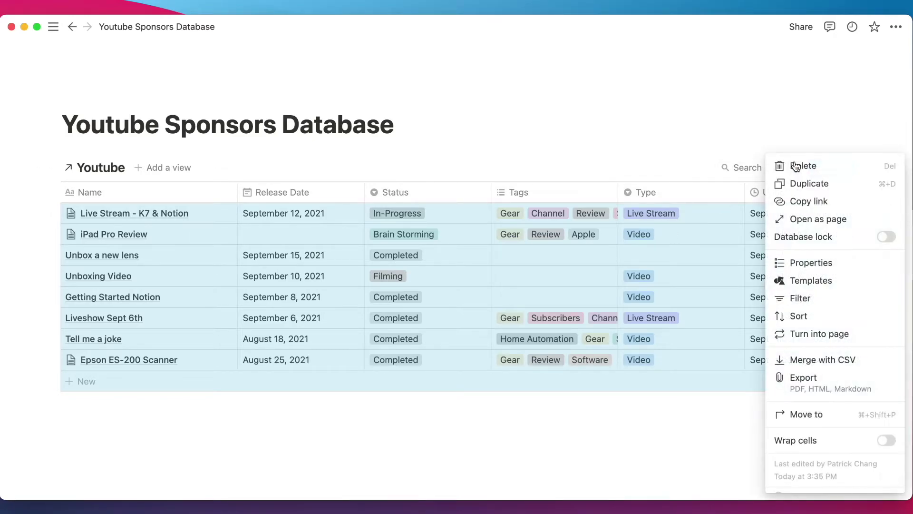
left_click(801, 261)
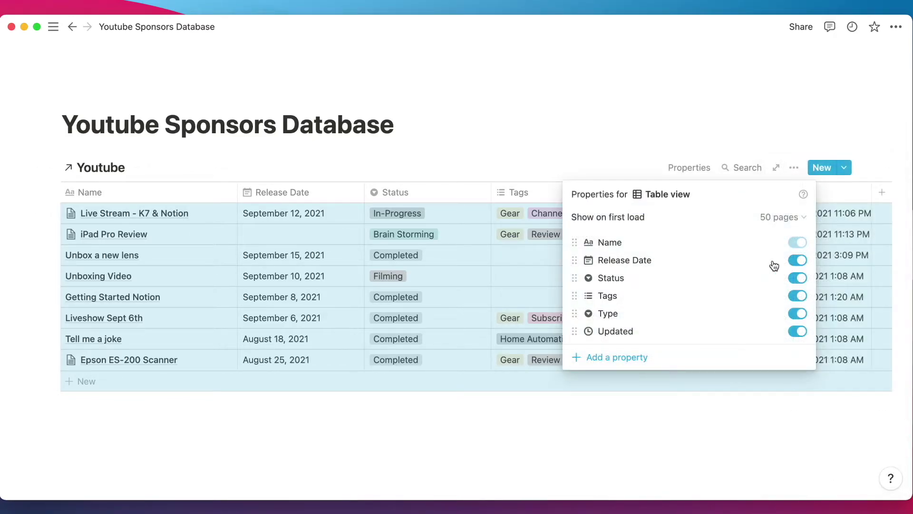
left_click(797, 260)
left_click(798, 278)
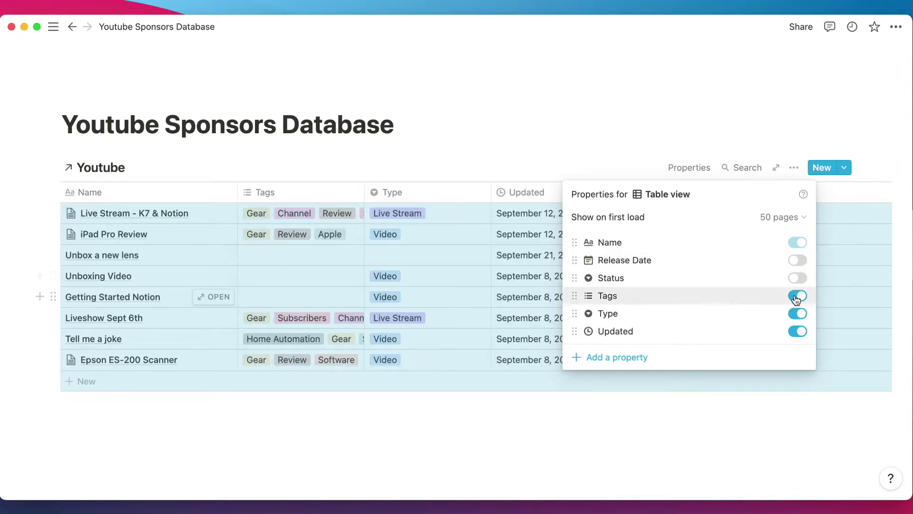
left_click(797, 295)
left_click(797, 331)
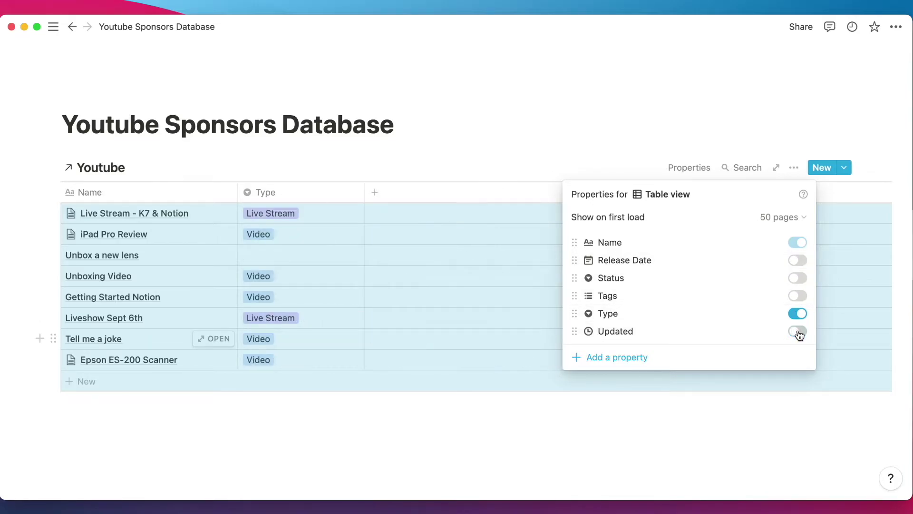
left_click(391, 455)
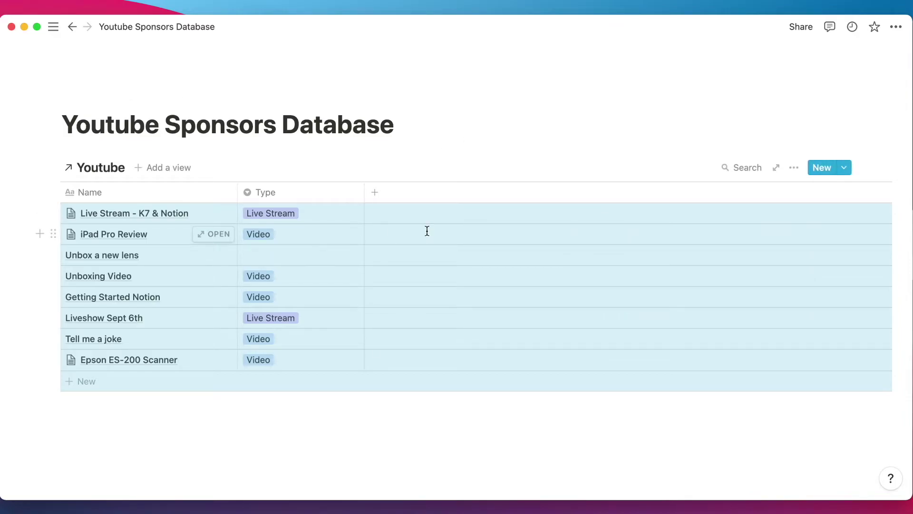
- Add a Sponsor column of type Relation pointing to the Sponsors database
left_click(375, 192)
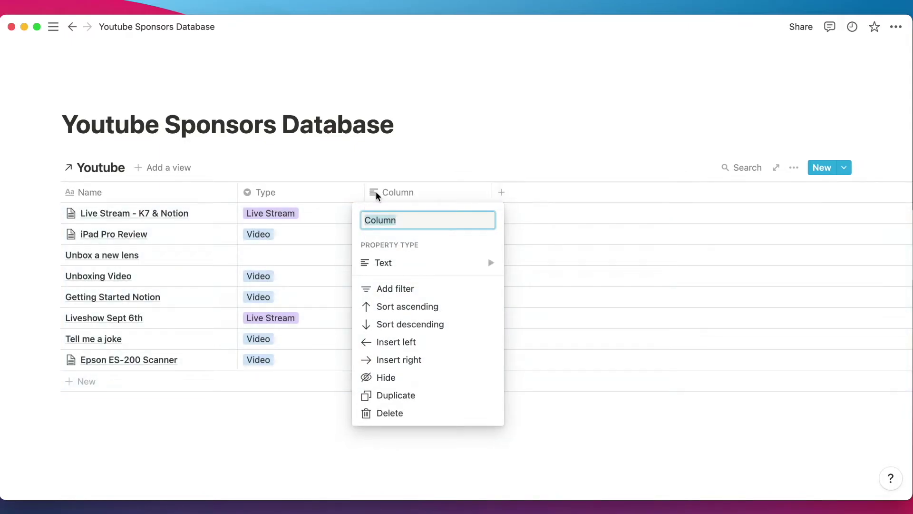
type("Sponsor")
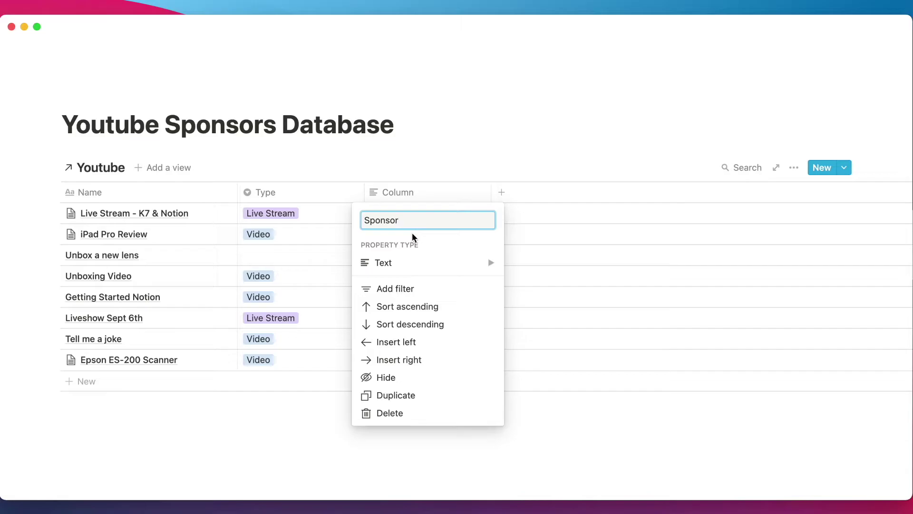
mouse_move(469, 263)
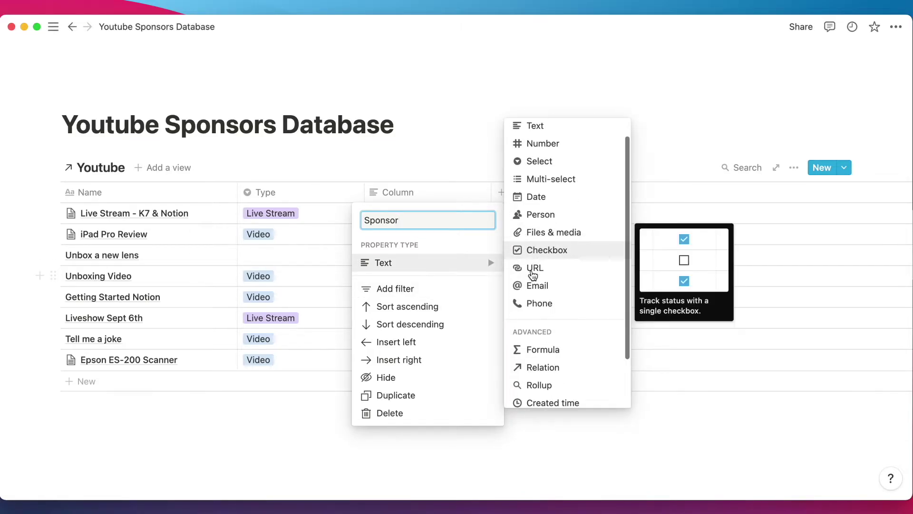
scroll(532, 267, "down", 3)
left_click(534, 307)
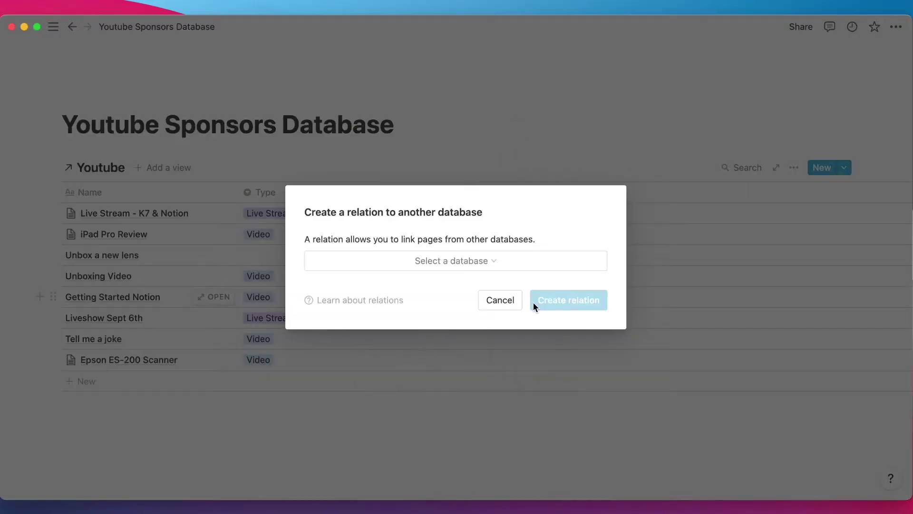
left_click(439, 265)
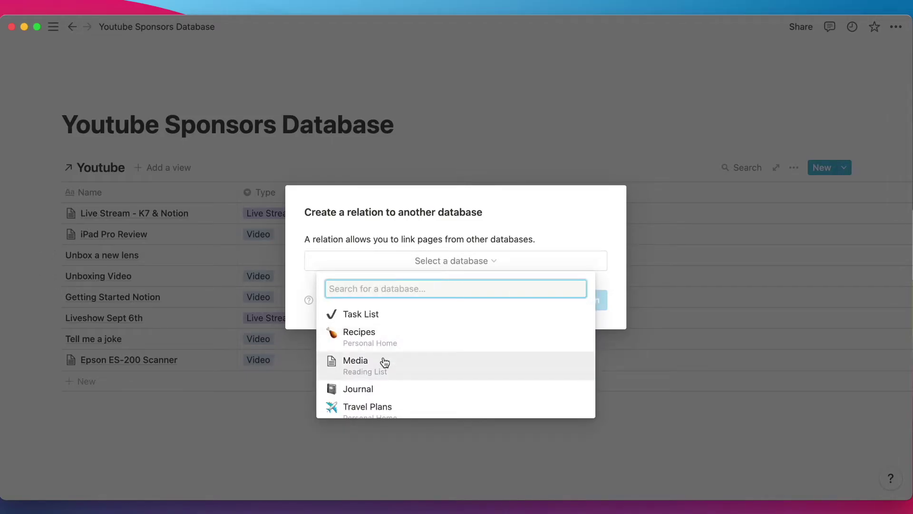
scroll(382, 361, "down", 2)
left_click(363, 405)
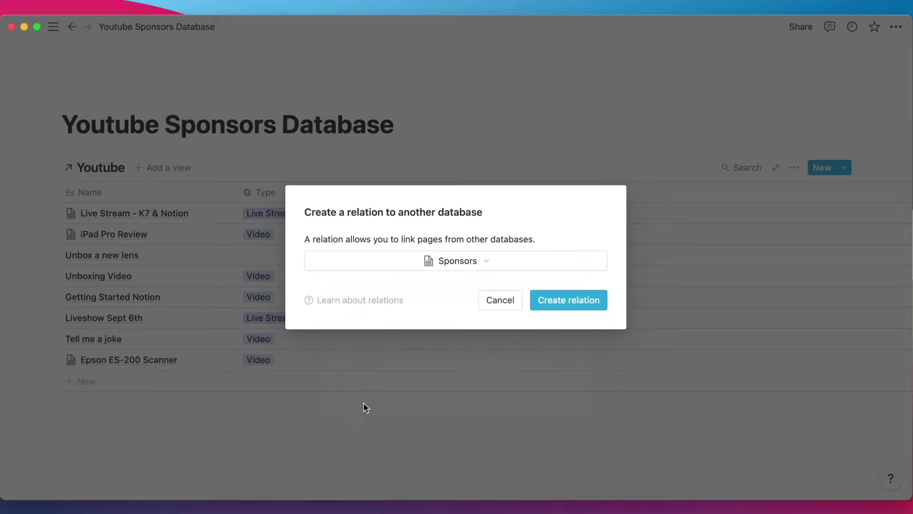
left_click(568, 301)
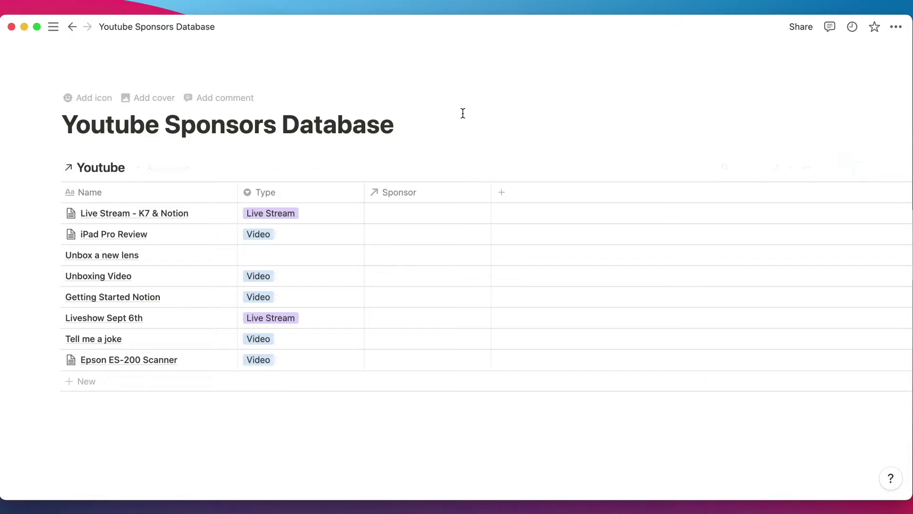
- Link Company 1 to Live Stream - K7 & Notion and Company 2 to iPad Pro Review
left_click(396, 216)
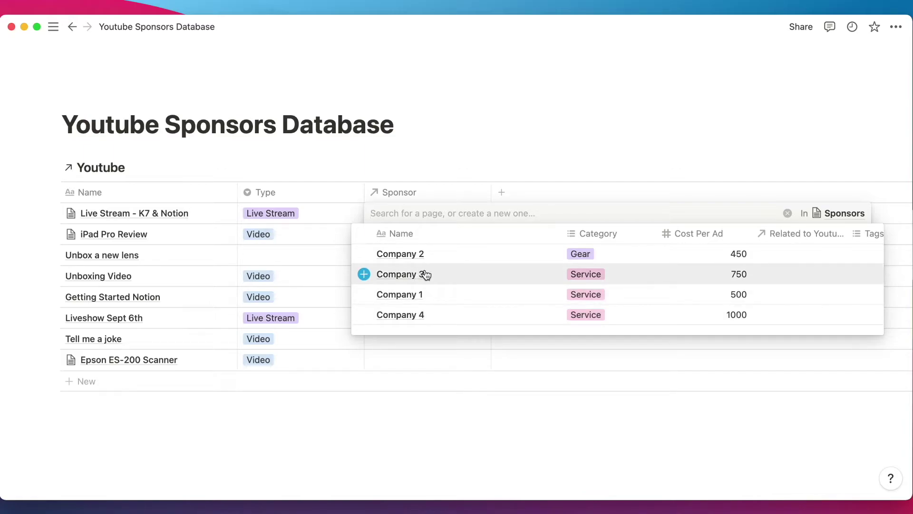
left_click(363, 295)
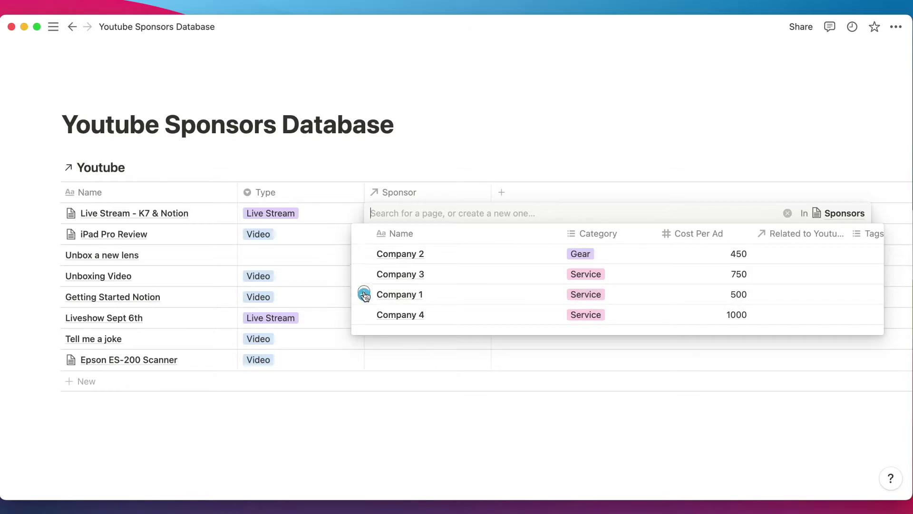
left_click(441, 156)
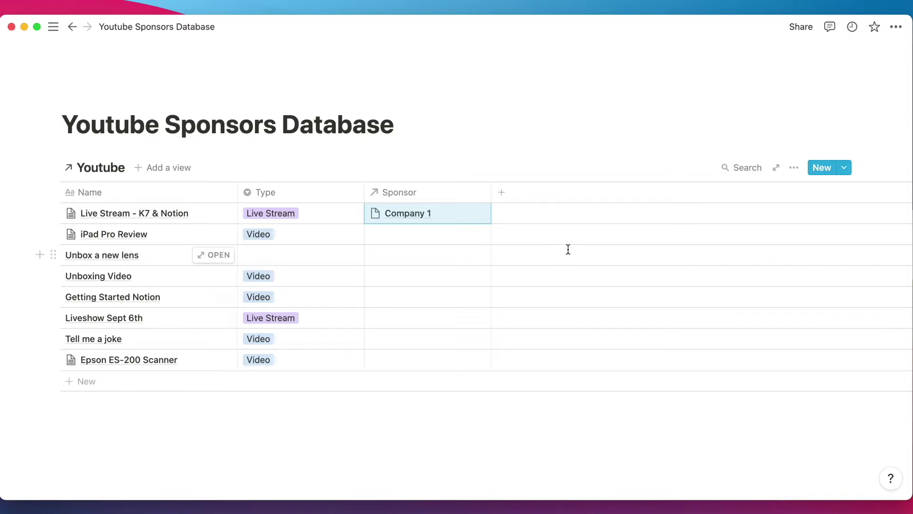
left_click(381, 234)
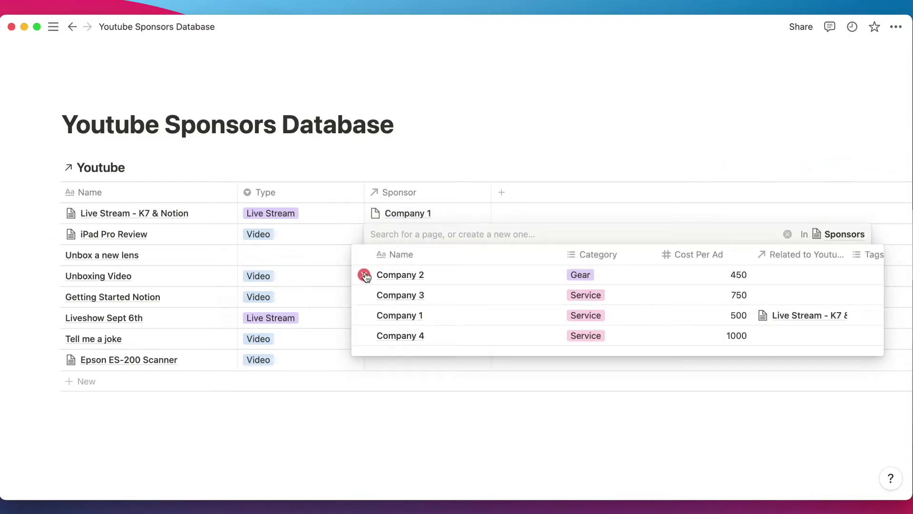
left_click(365, 275)
left_click(462, 77)
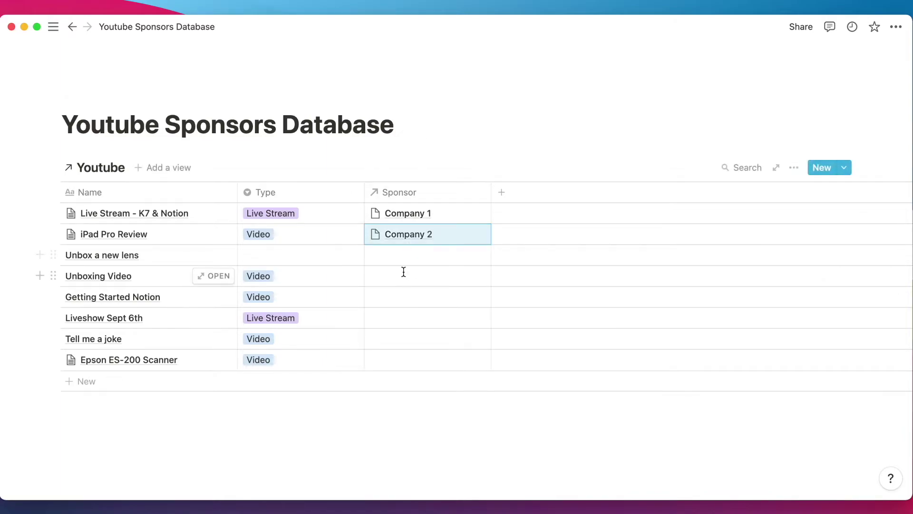
- Link Company 3 to Unbox a new lens and Company 4 to Liveshow Sept 6th
left_click(399, 254)
left_click(364, 316)
left_click(323, 426)
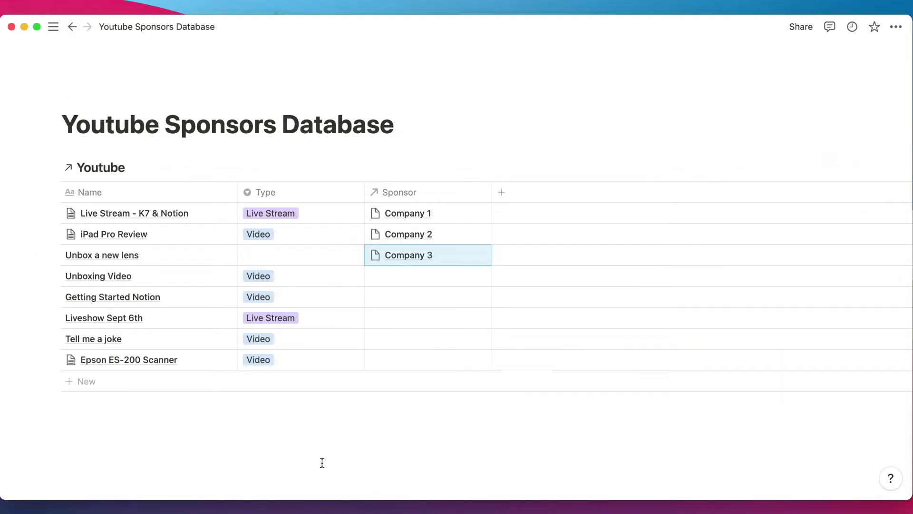
left_click(383, 314)
left_click(365, 420)
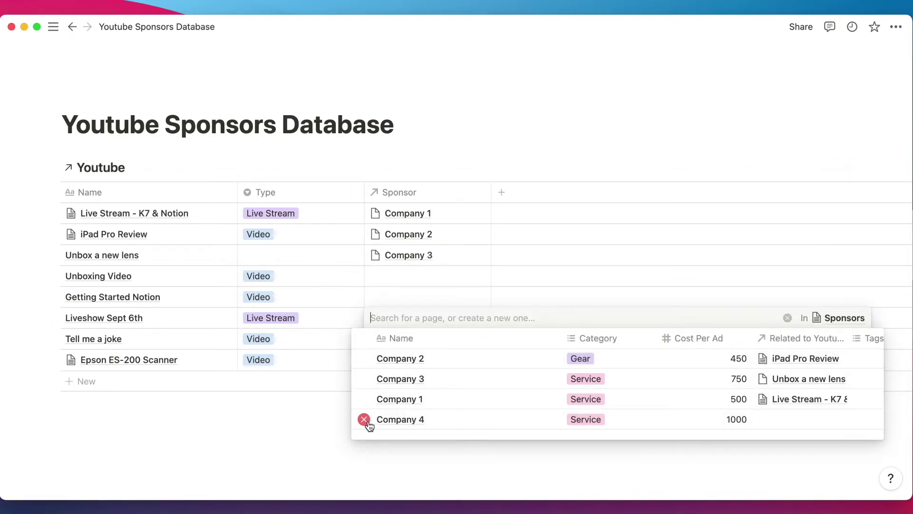
left_click(277, 438)
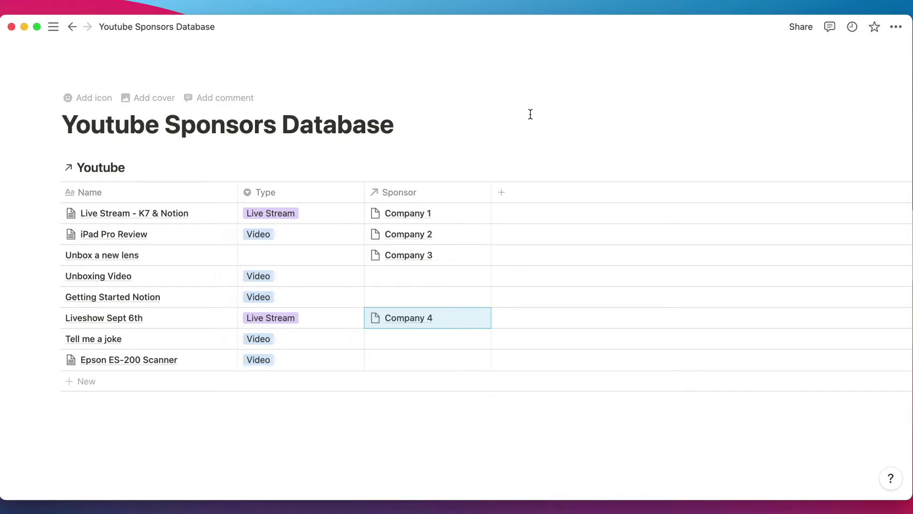
left_click(478, 99)
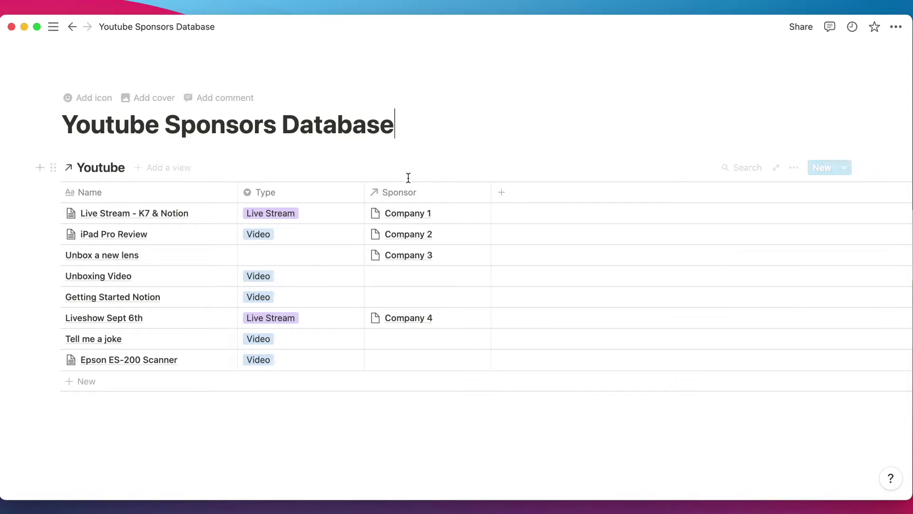
left_click(380, 210)
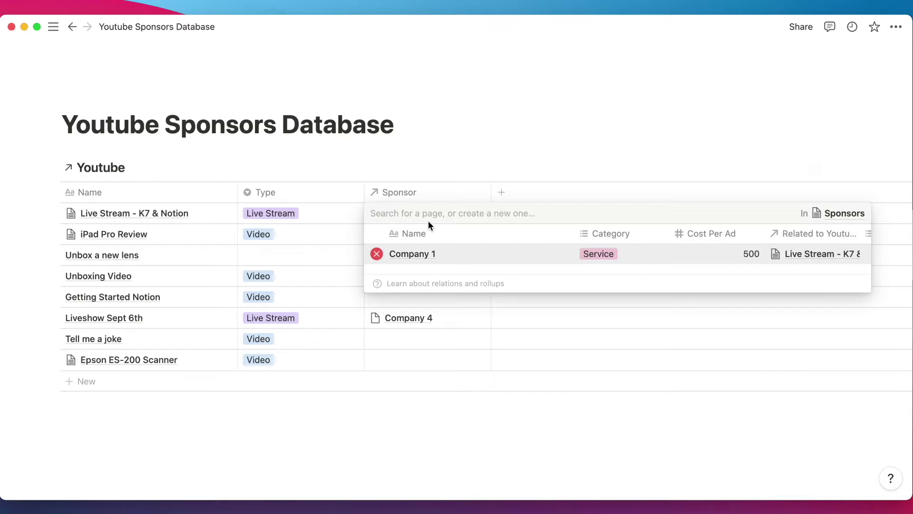
- Write 'Ad information' and 'Company information' on separate lines in the Company 1 page
left_click(412, 258)
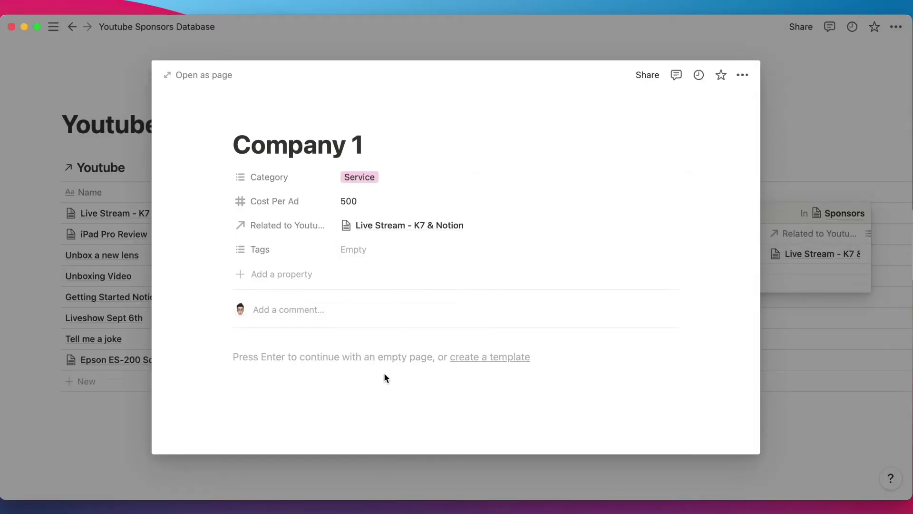
left_click(353, 355)
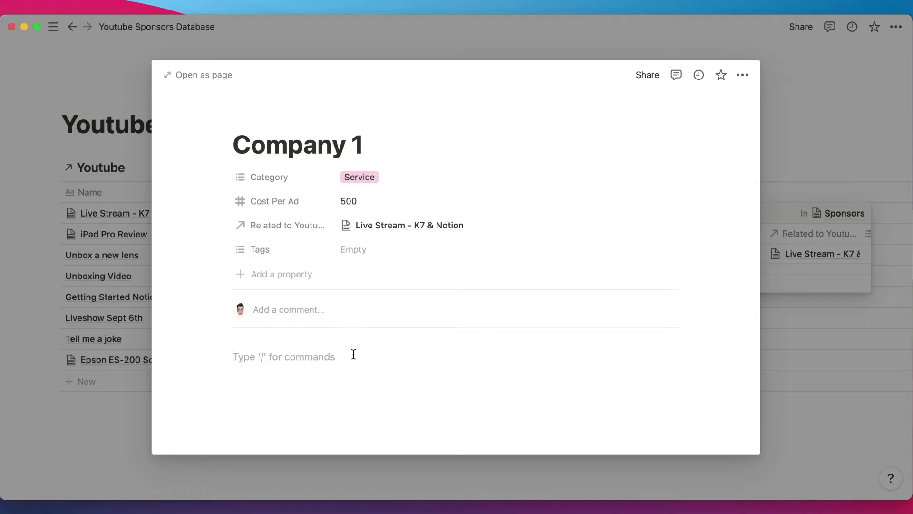
type("Ad information")
key("Return")
key("Return")
type("Company information")
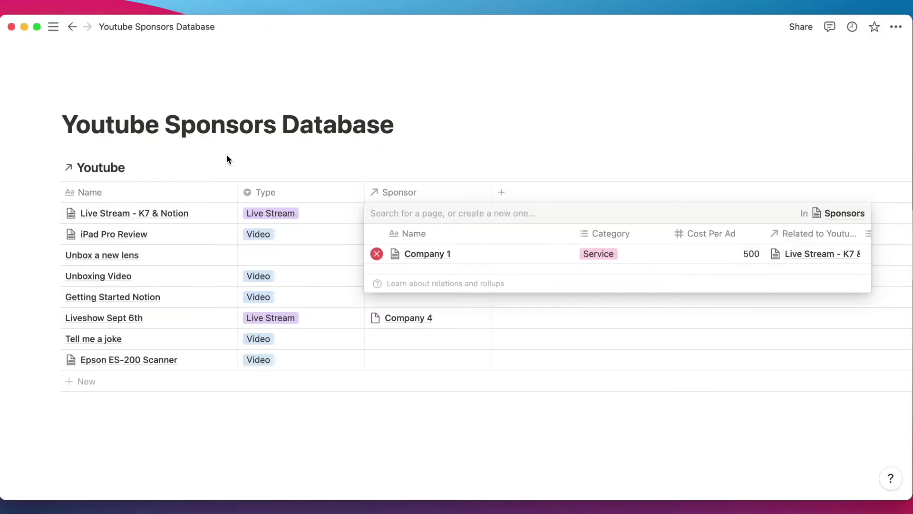
- Reopen the Company 1 preview to check it, then close back to the Youtube table
left_click(461, 105)
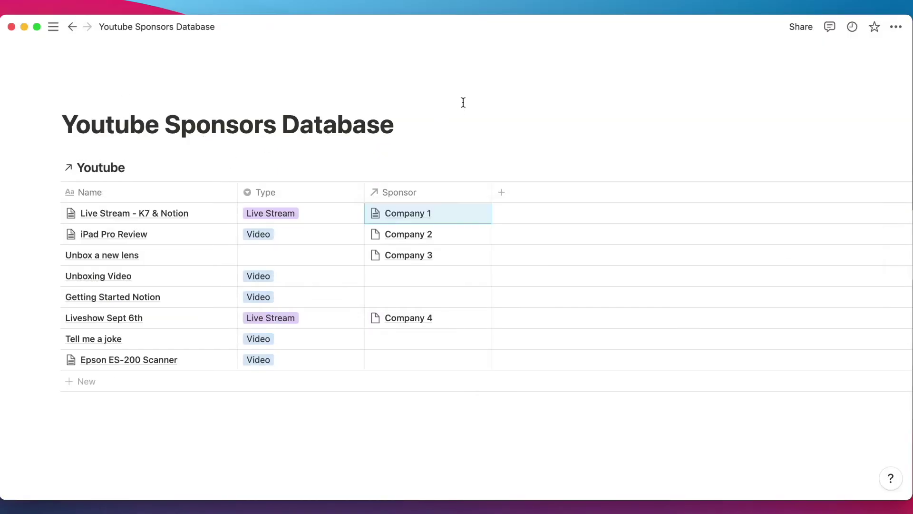
left_click(410, 215)
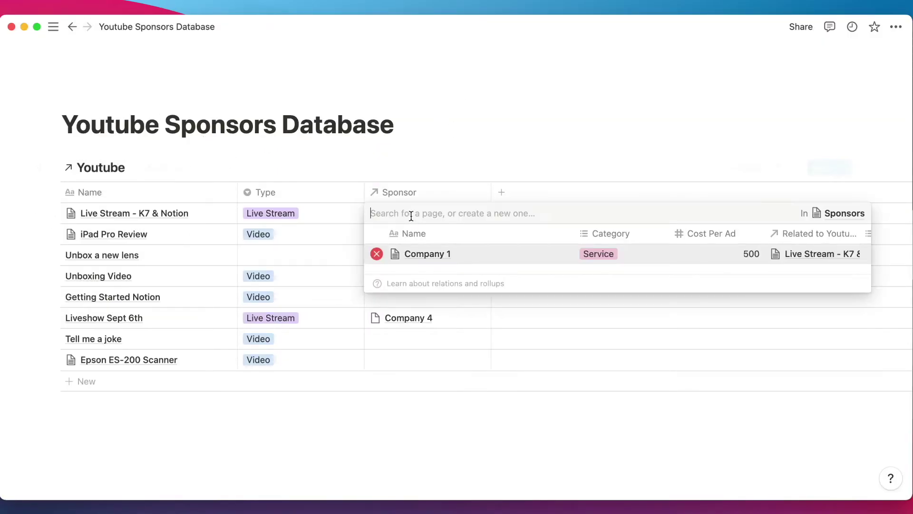
left_click(425, 254)
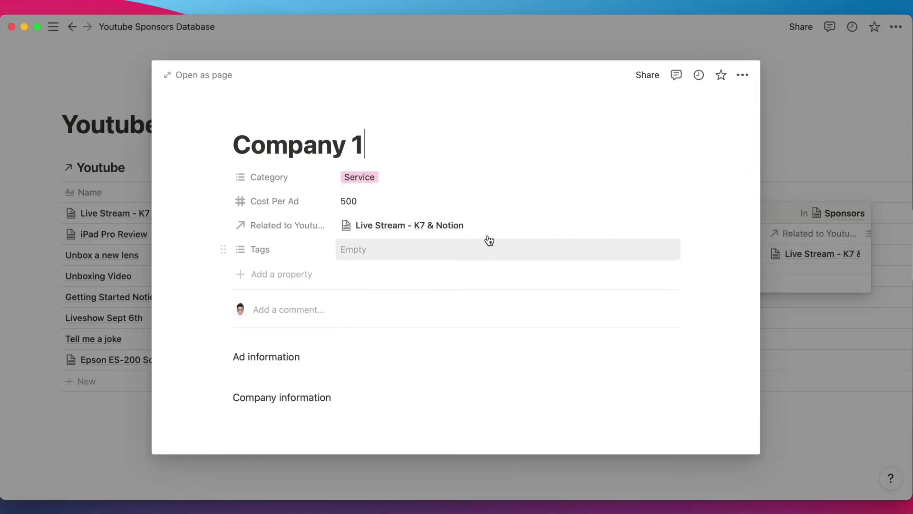
left_click(550, 47)
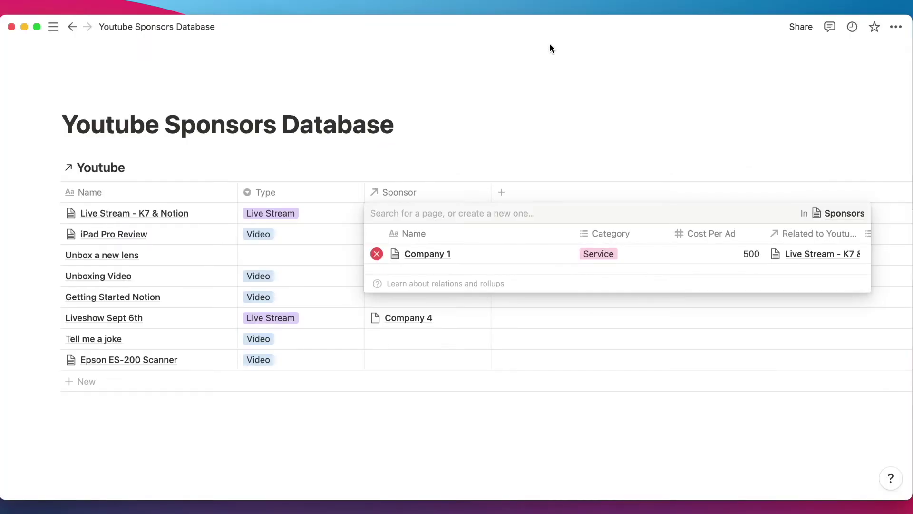
left_click(547, 114)
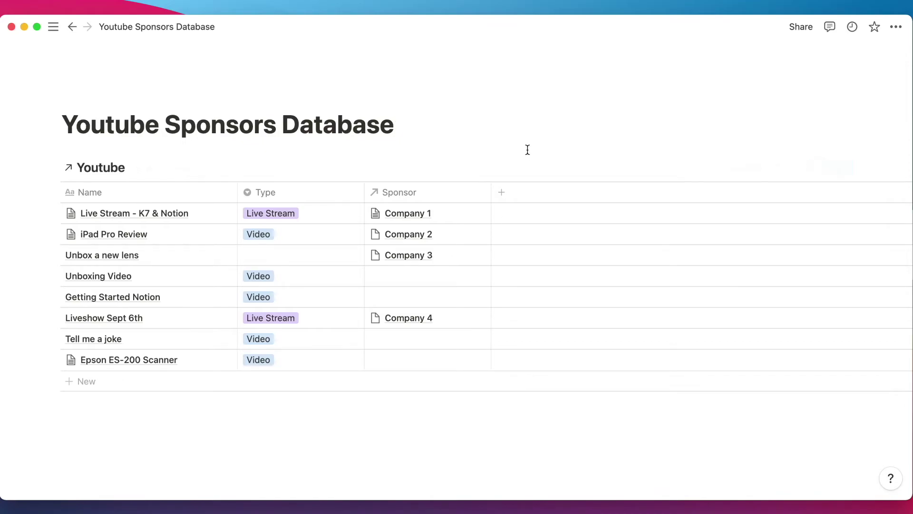
- Add a Rollup column using the Sponsor relation and the sponsor's Category property
left_click(502, 194)
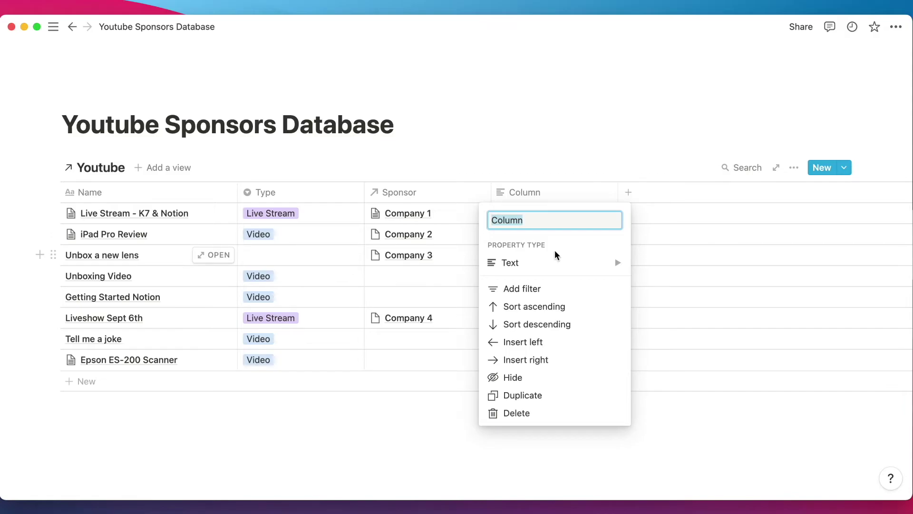
mouse_move(572, 260)
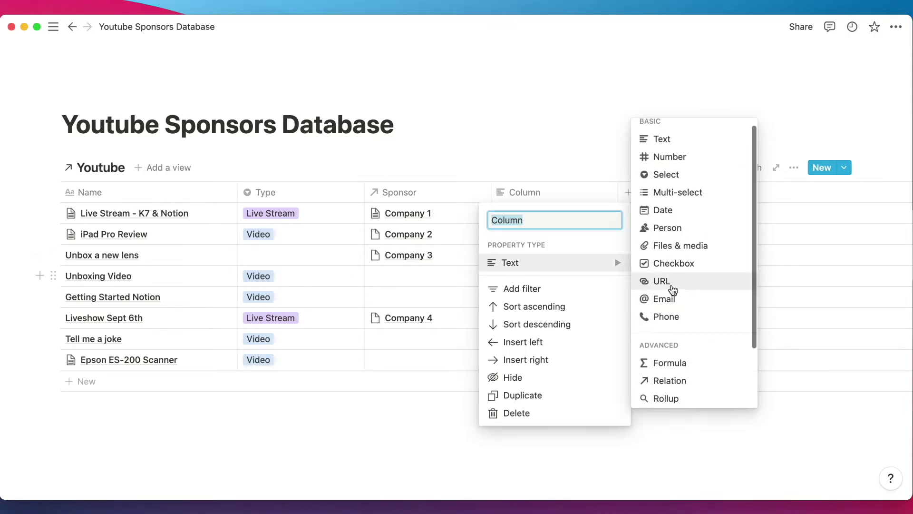
scroll(672, 286, "down", 4)
left_click(673, 324)
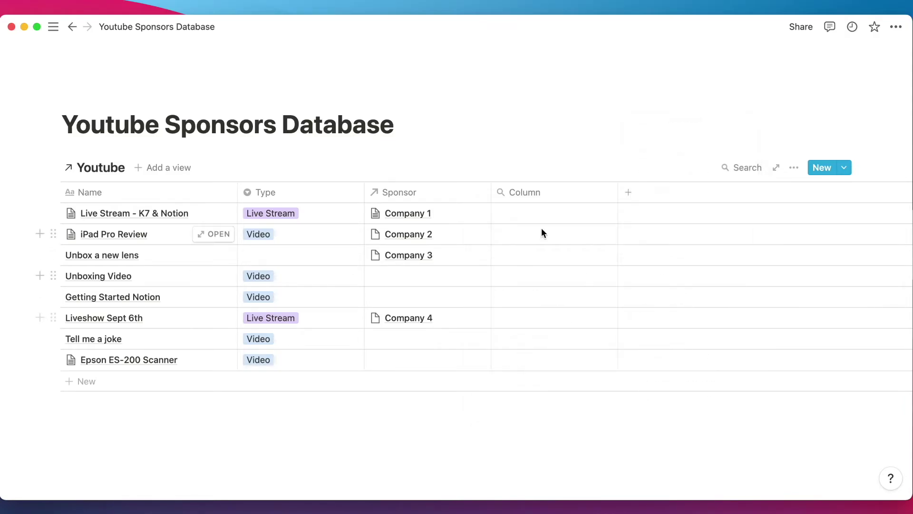
left_click(523, 213)
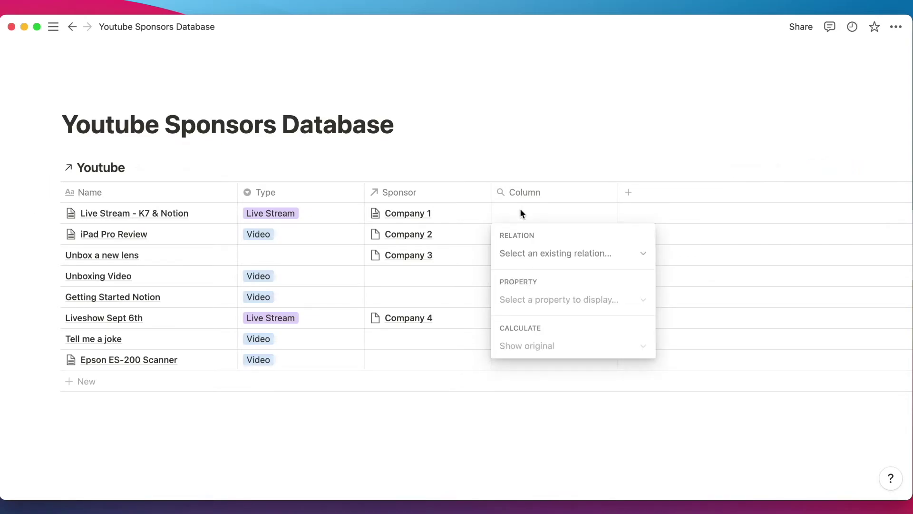
left_click(541, 259)
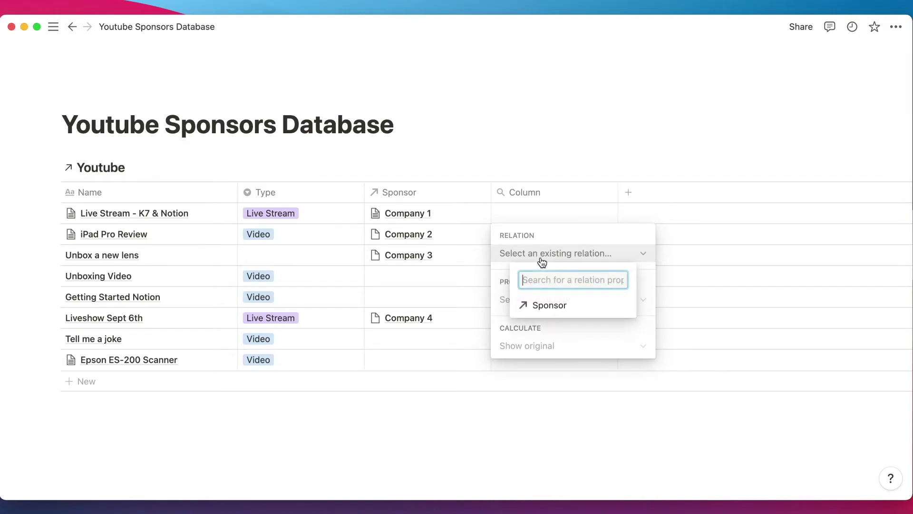
left_click(541, 305)
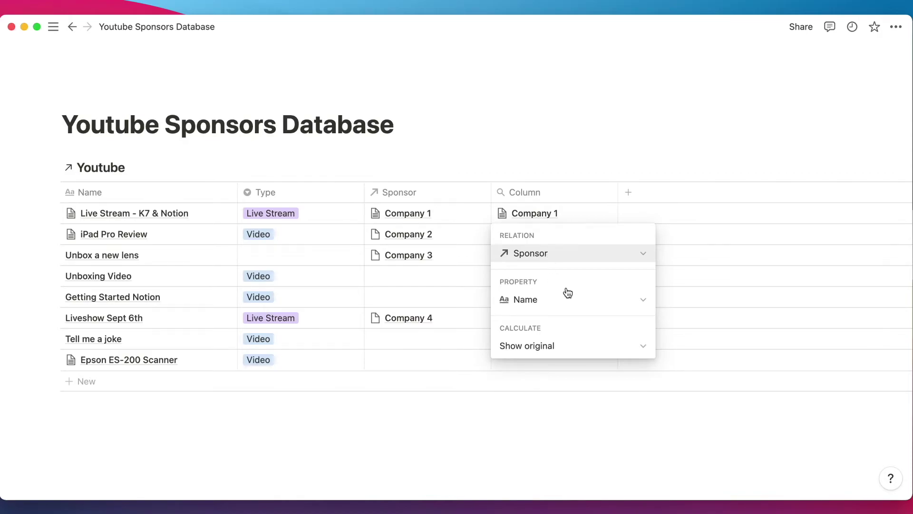
left_click(645, 302)
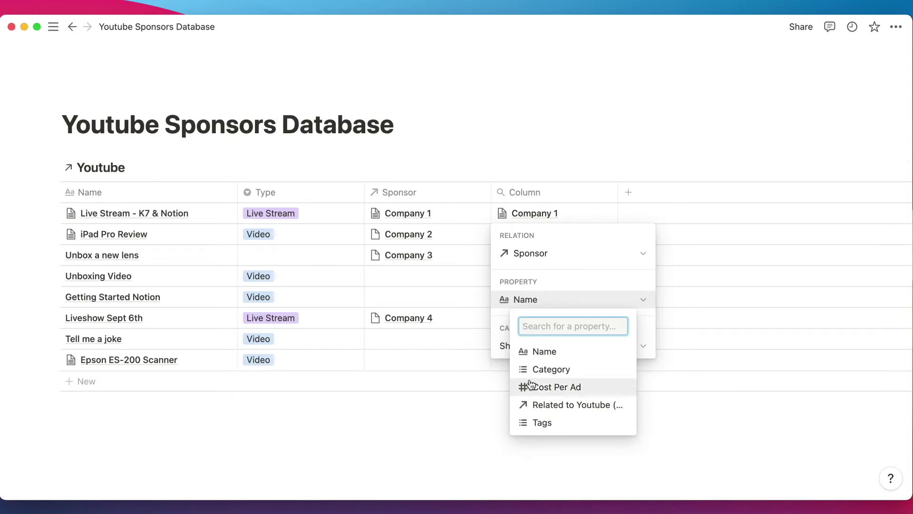
left_click(544, 372)
key("Escape")
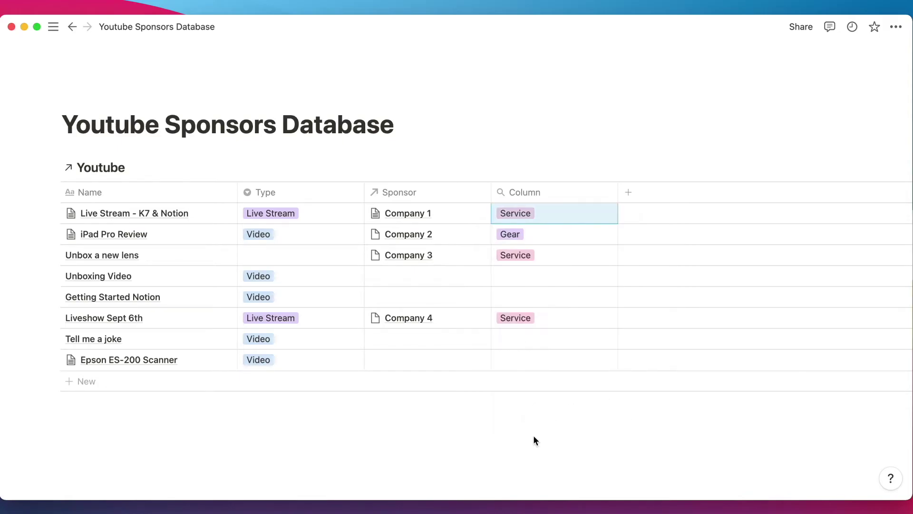
- Rename the rollup column to Category
left_click(531, 196)
left_click(529, 195)
left_click(532, 195)
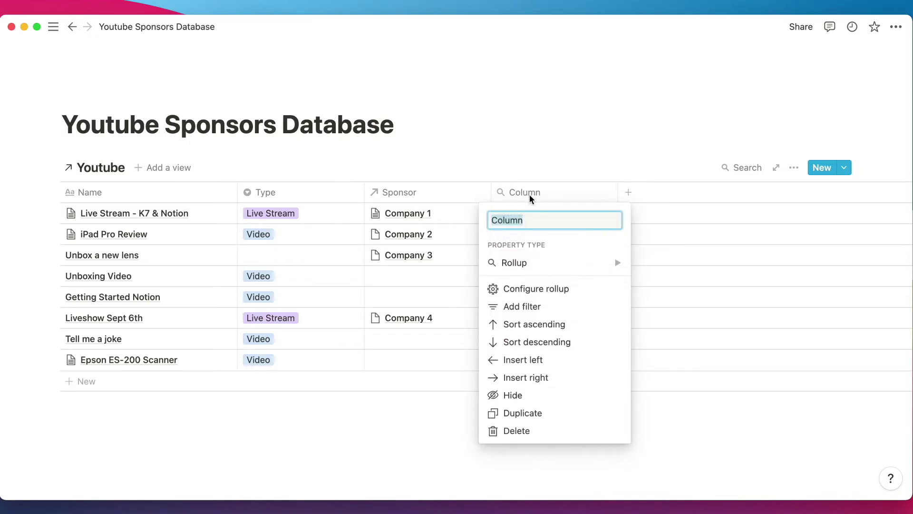
type("Category")
key("Return")
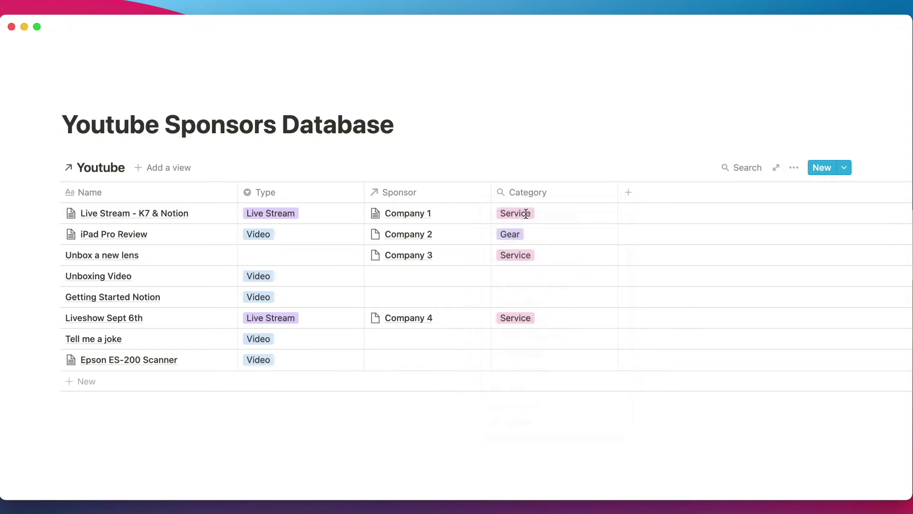
left_click(539, 99)
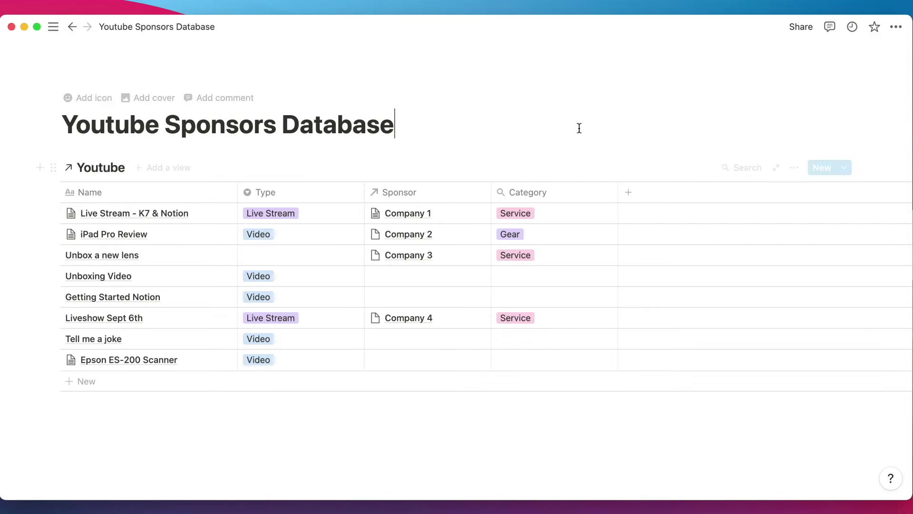
- Add a Rollup column through the Sponsor relation showing original Cost Per Ad values
left_click(630, 192)
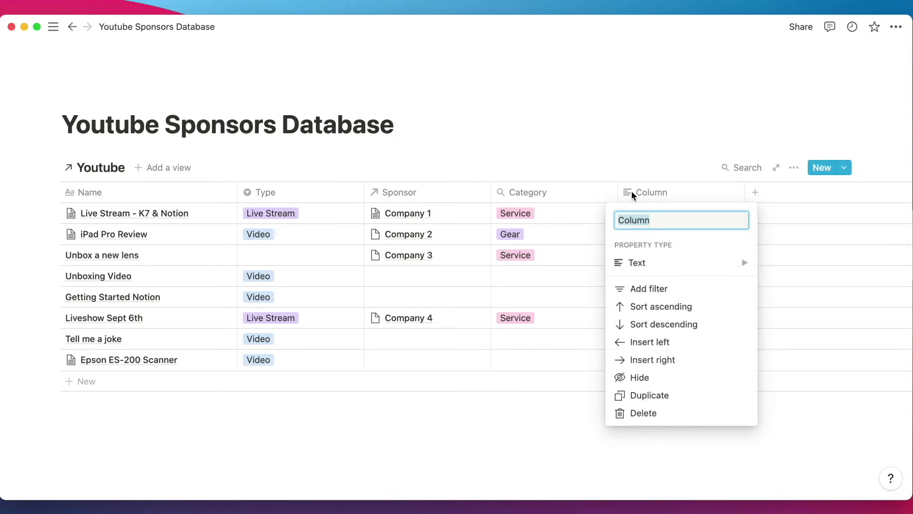
mouse_move(654, 263)
scroll(795, 295, "down", 4)
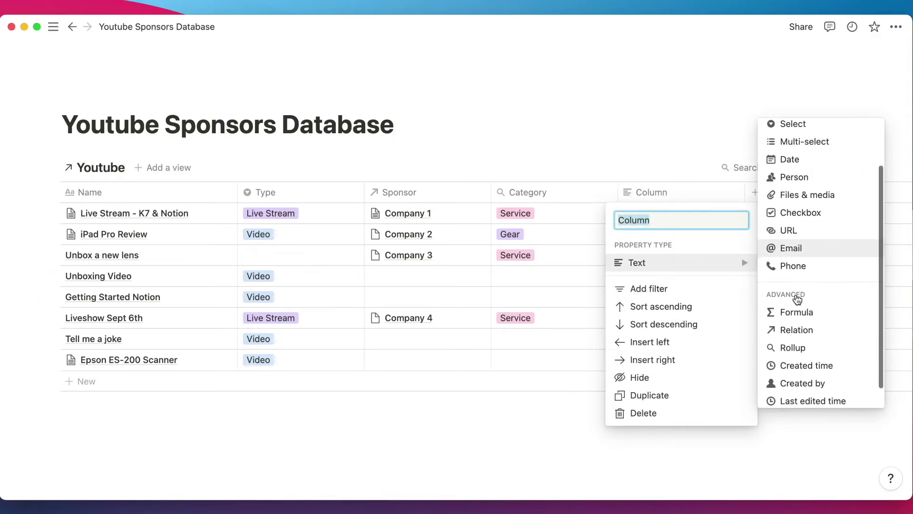
left_click(797, 330)
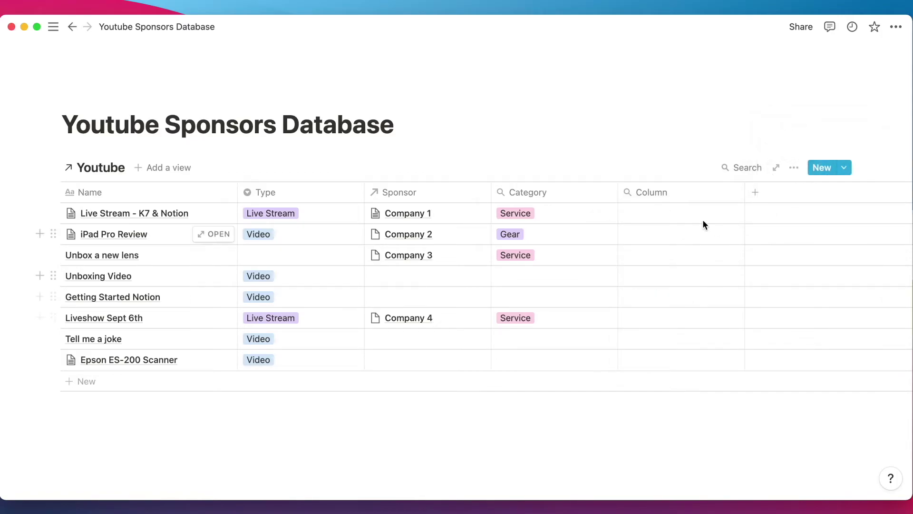
left_click(664, 212)
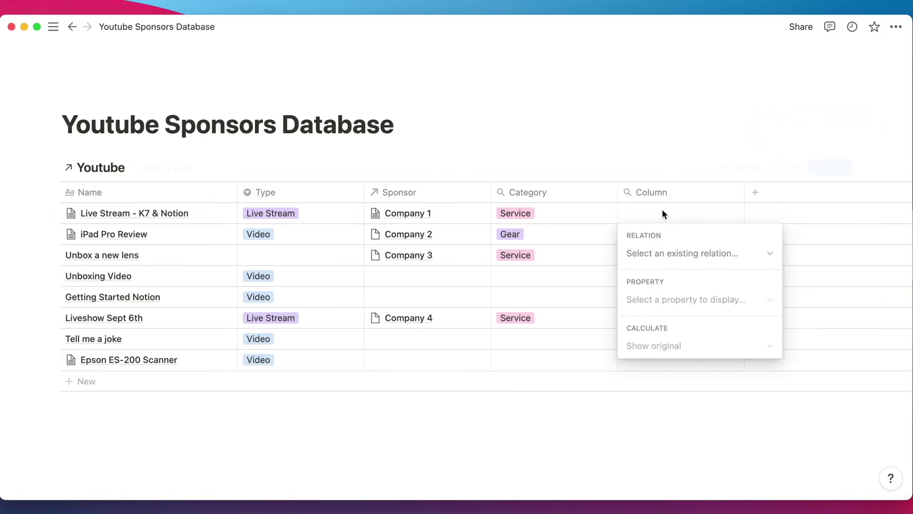
left_click(656, 253)
left_click(666, 304)
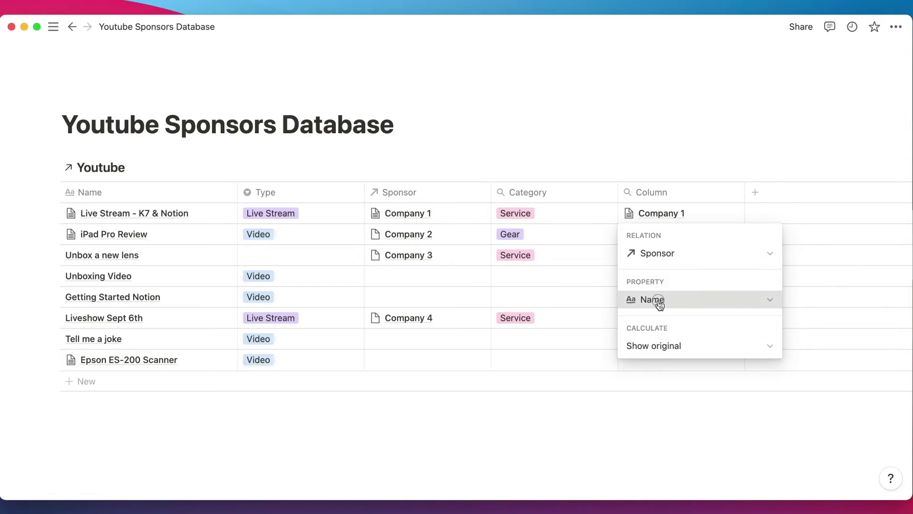
left_click(659, 302)
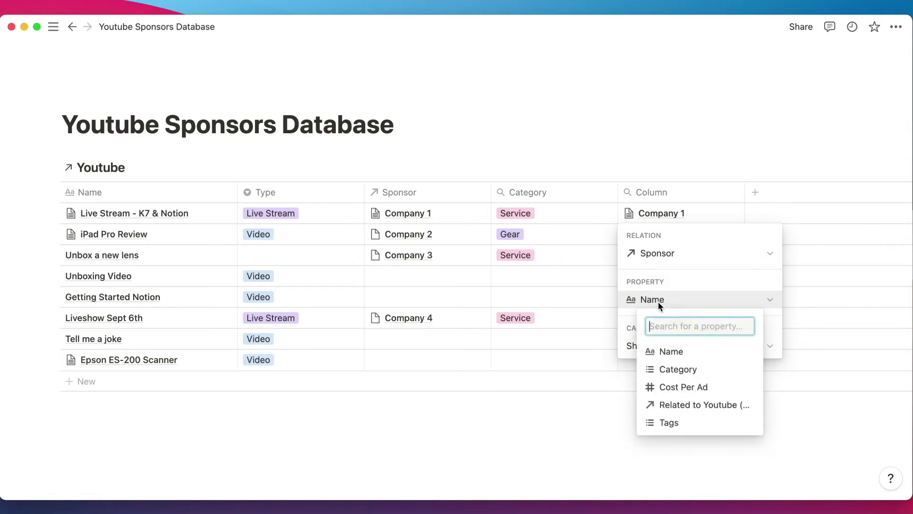
left_click(677, 388)
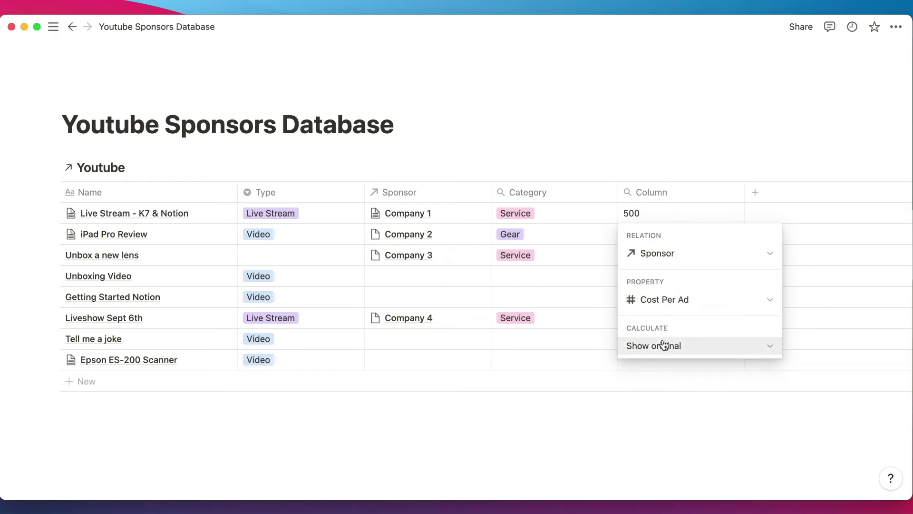
left_click(668, 346)
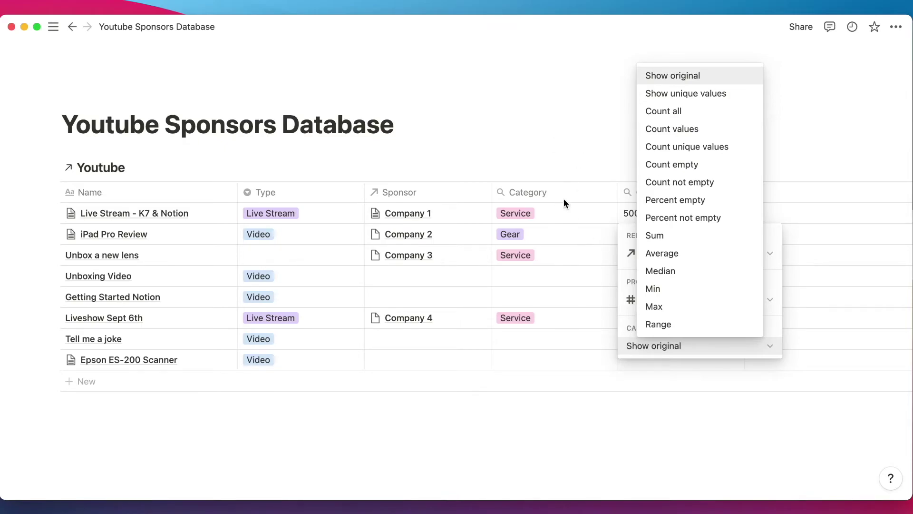
left_click(558, 128)
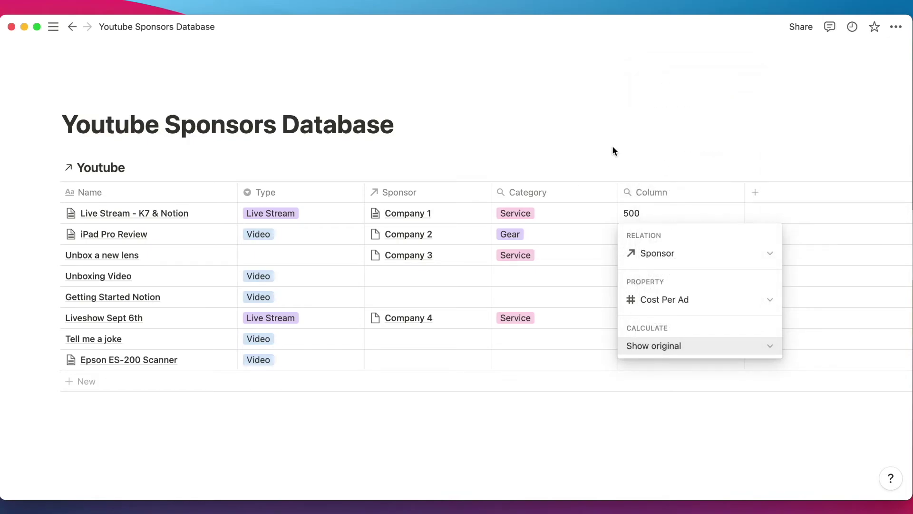
left_click(631, 405)
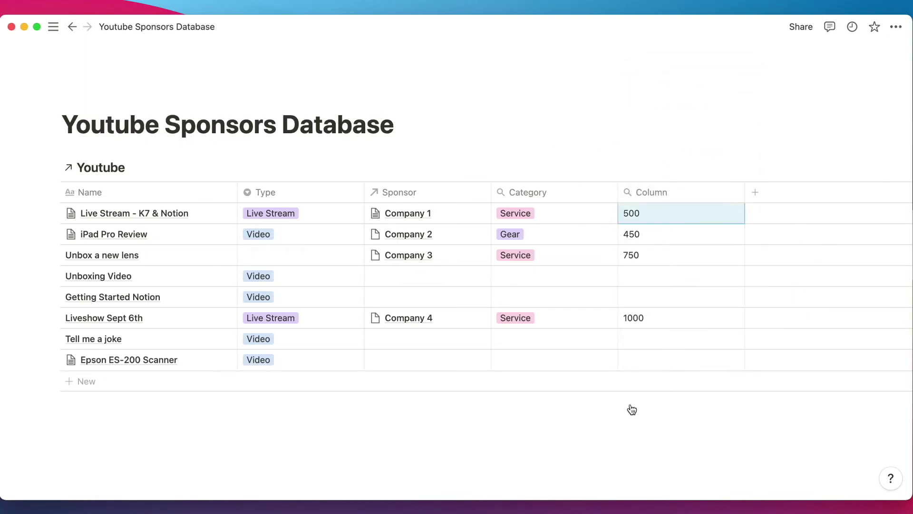
- Rename the new rollup column to Price Per Ad
left_click(653, 193)
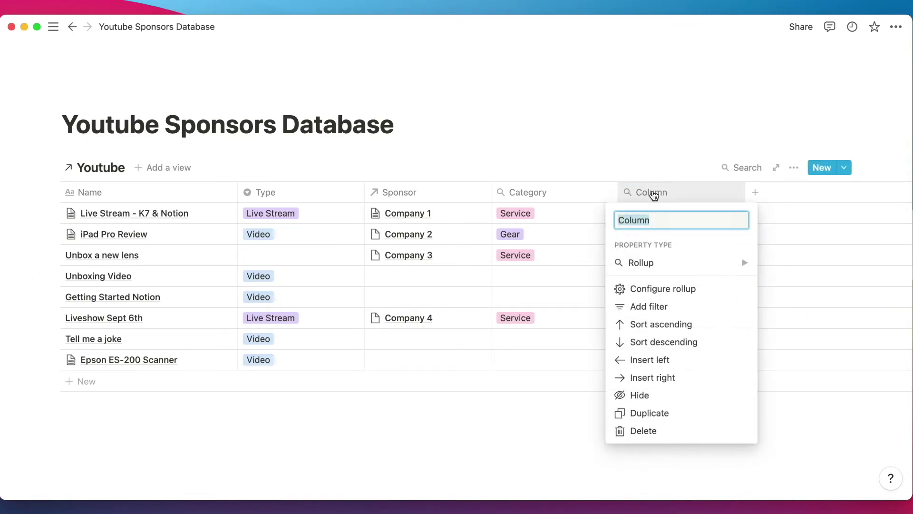
type("Price Per Ad")
key("Return")
left_click(612, 115)
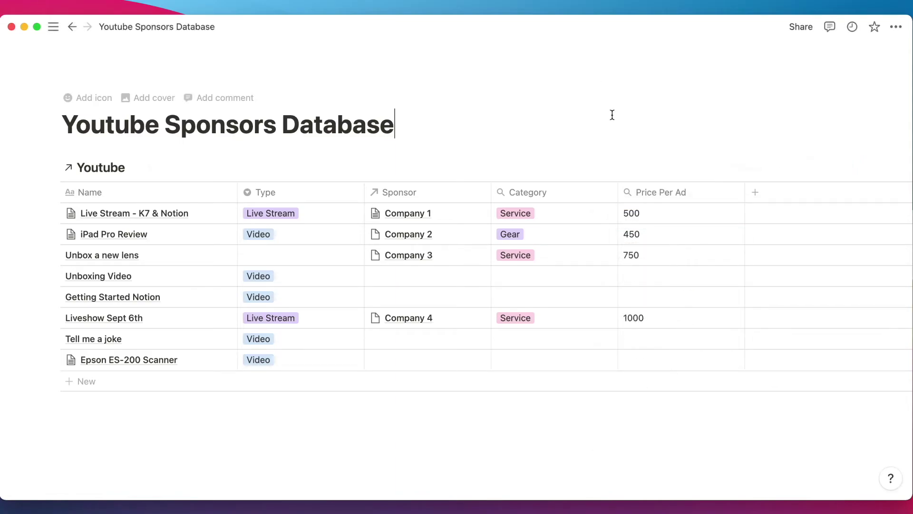
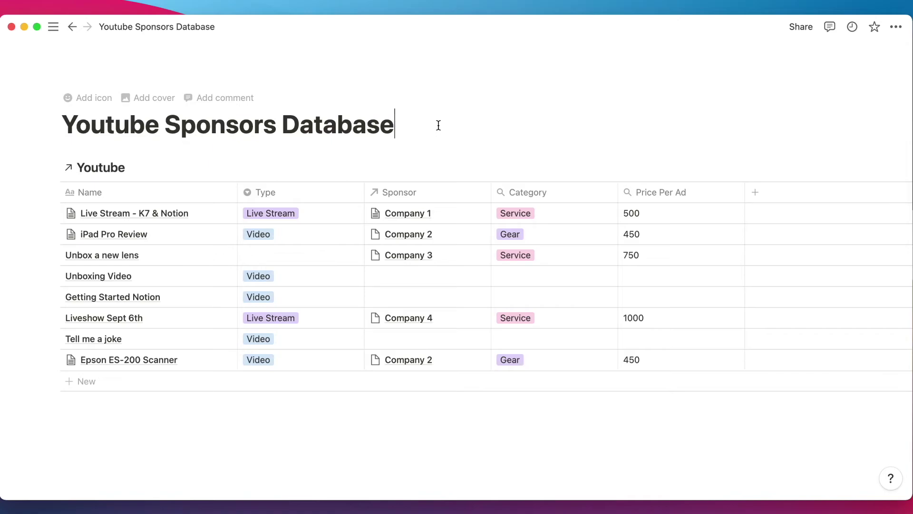
- Place the cursor at the end of the Youtube Sponsors Database page title
left_click(438, 125)
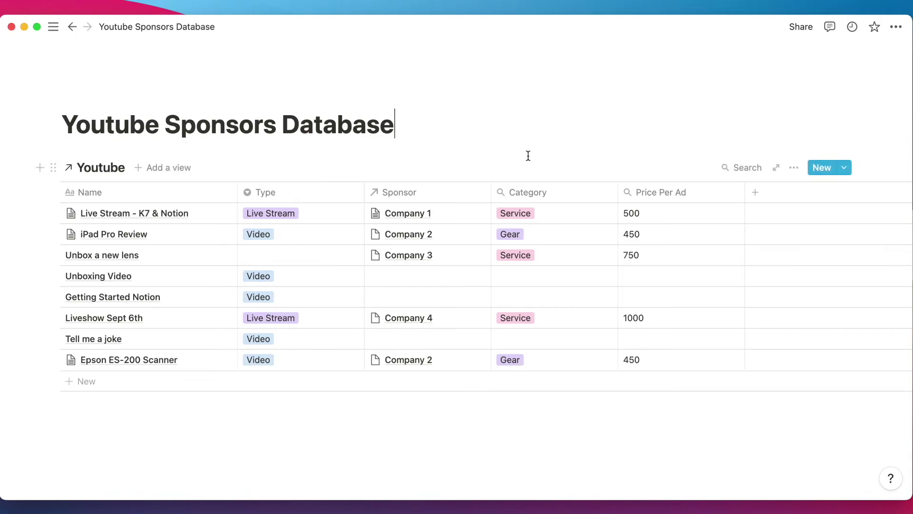
- Add a Number-type property called Number of Ads to the Youtube table
left_click(755, 192)
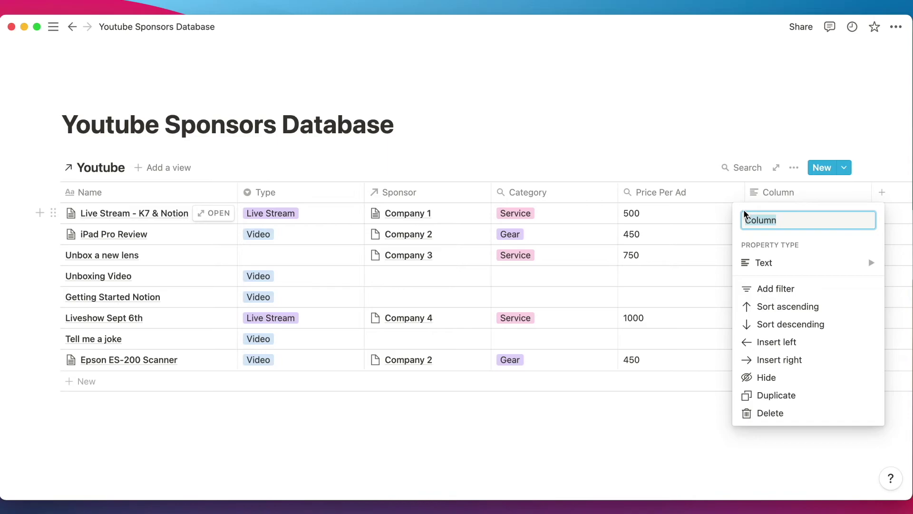
type("N")
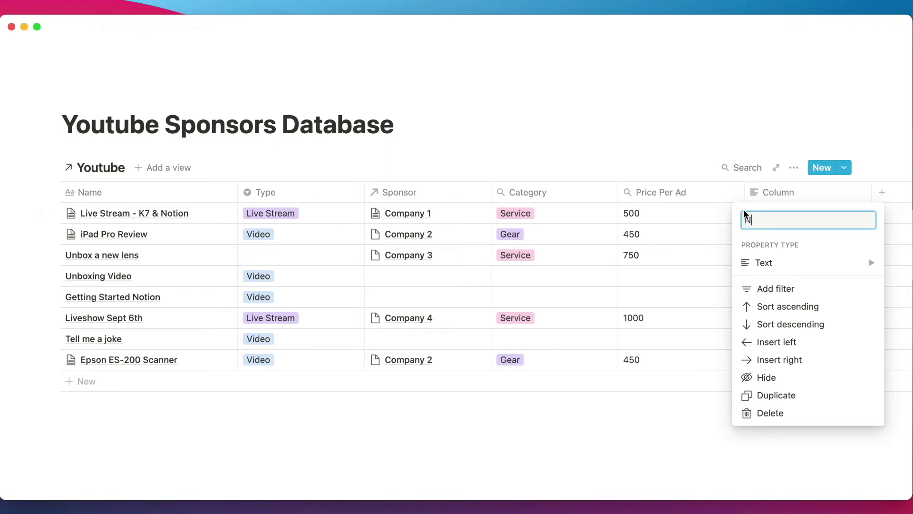
type("umber of Ads")
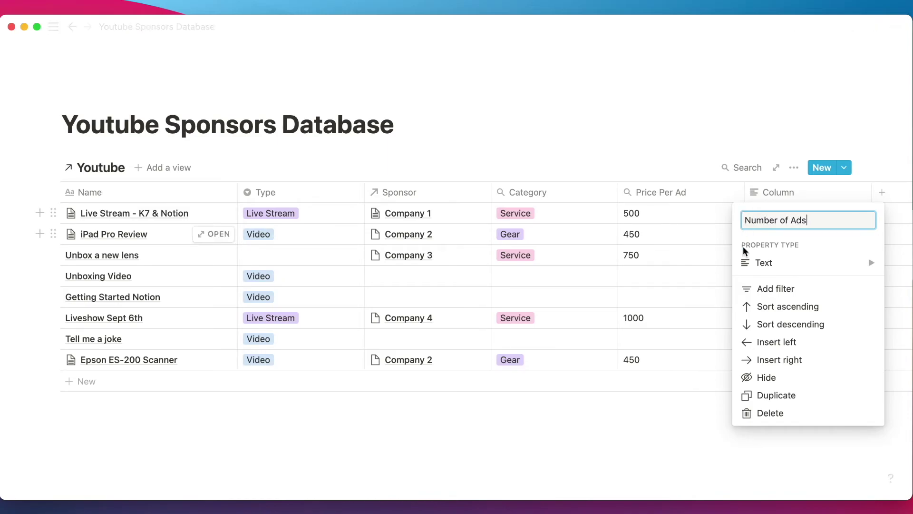
left_click(767, 263)
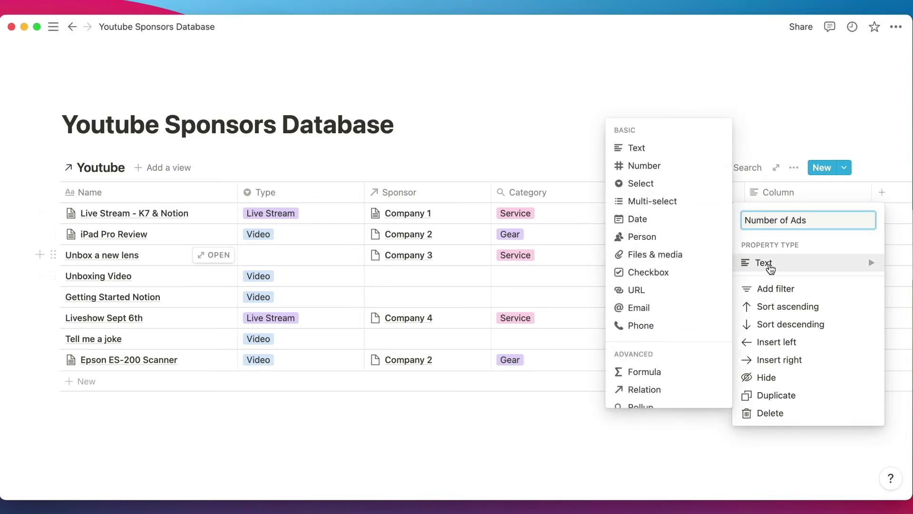
left_click(647, 167)
scroll(590, 191, "right", 8)
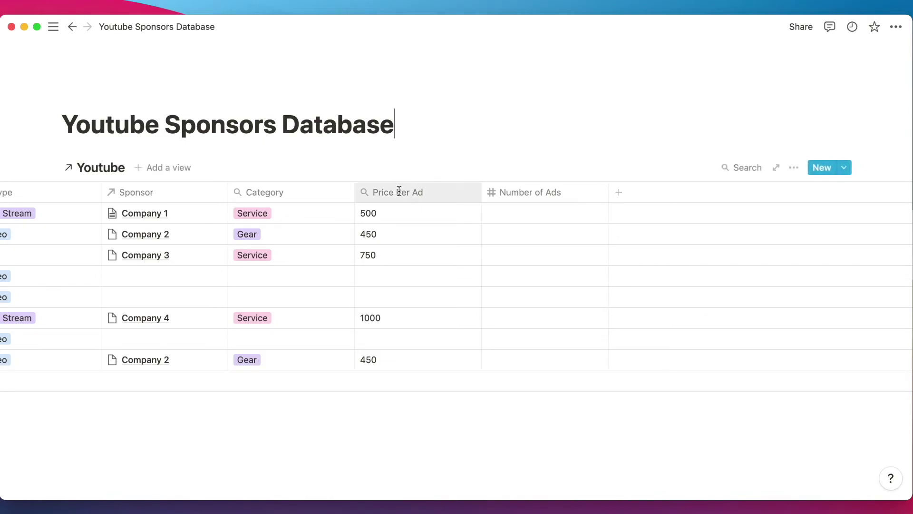
- Switch the Price Per Ad rollup calculation to Sum, giving 500, 450, 750, 0 and 1000
left_click(401, 213)
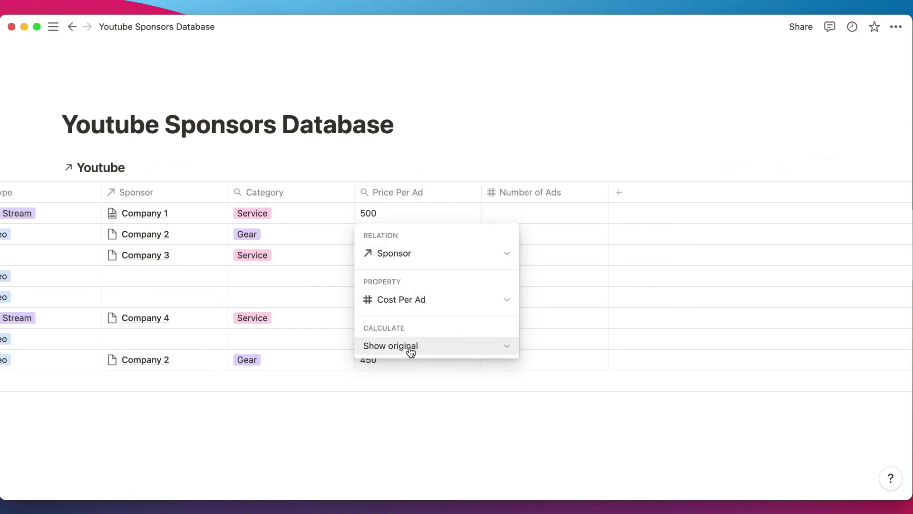
key("Escape")
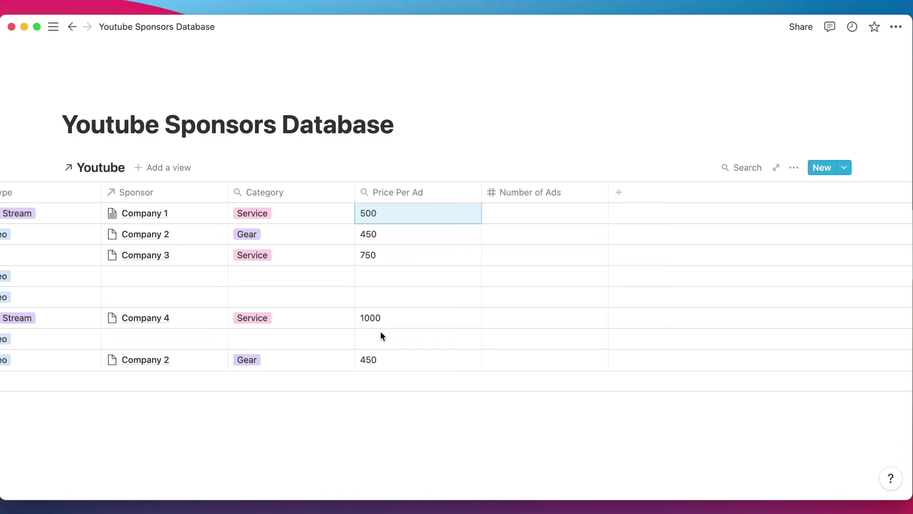
left_click(399, 214)
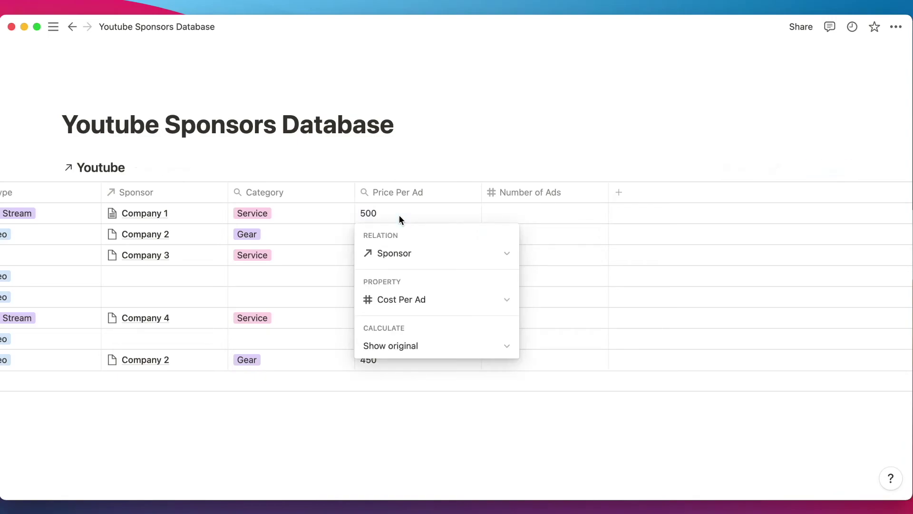
left_click(437, 346)
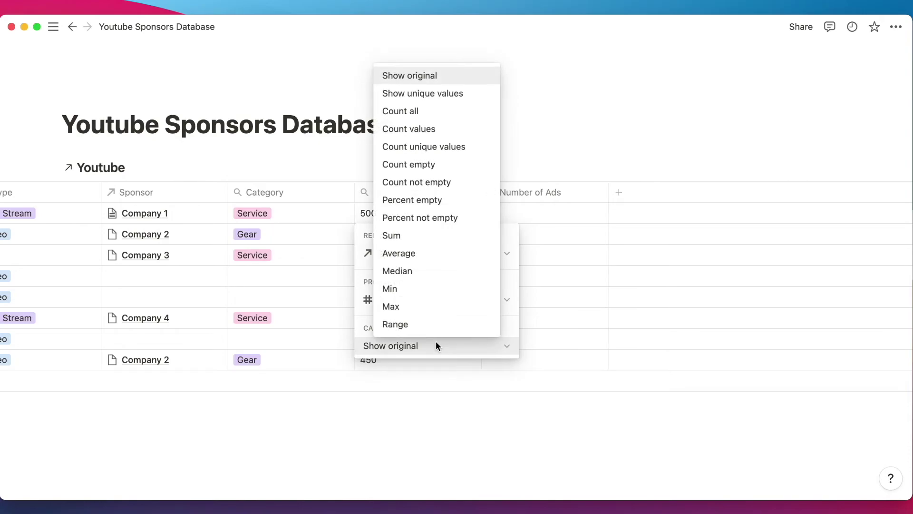
left_click(410, 242)
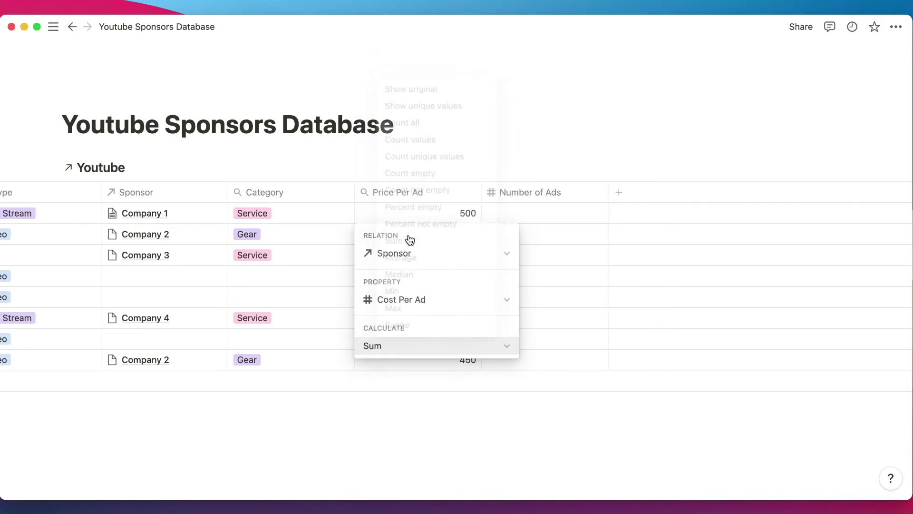
left_click(466, 134)
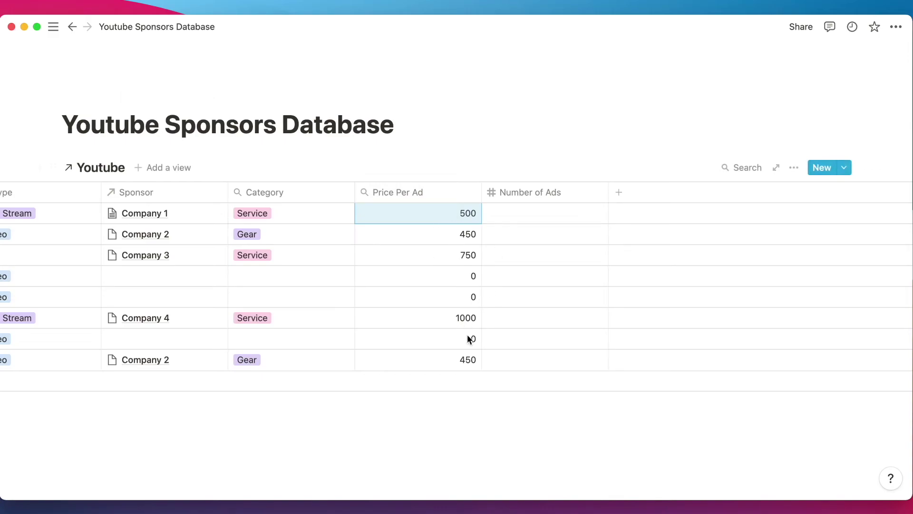
scroll(466, 405, "left", 4)
scroll(466, 405, "left", 4)
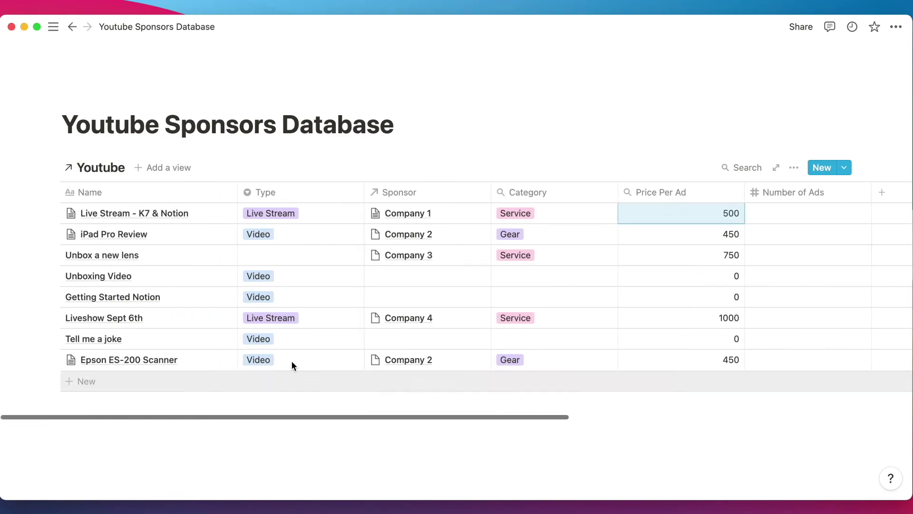
scroll(415, 296, "right", 6)
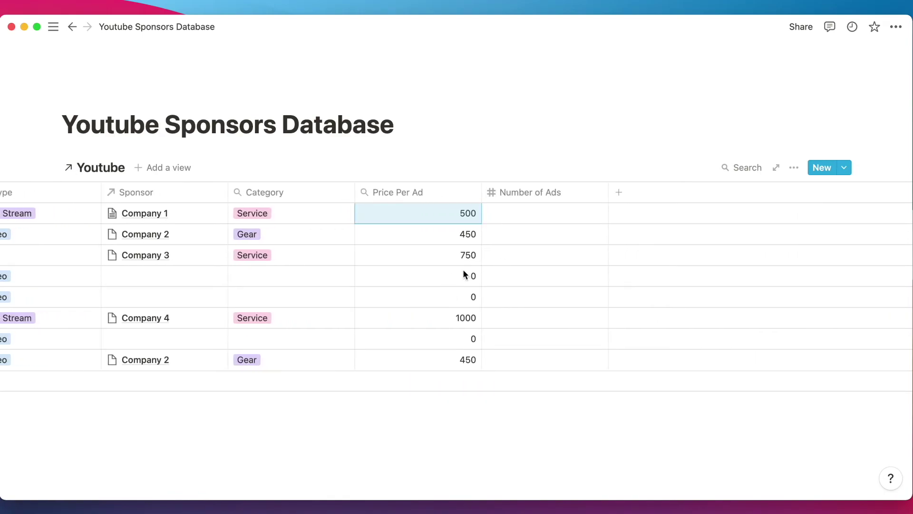
scroll(477, 296, "right", 3)
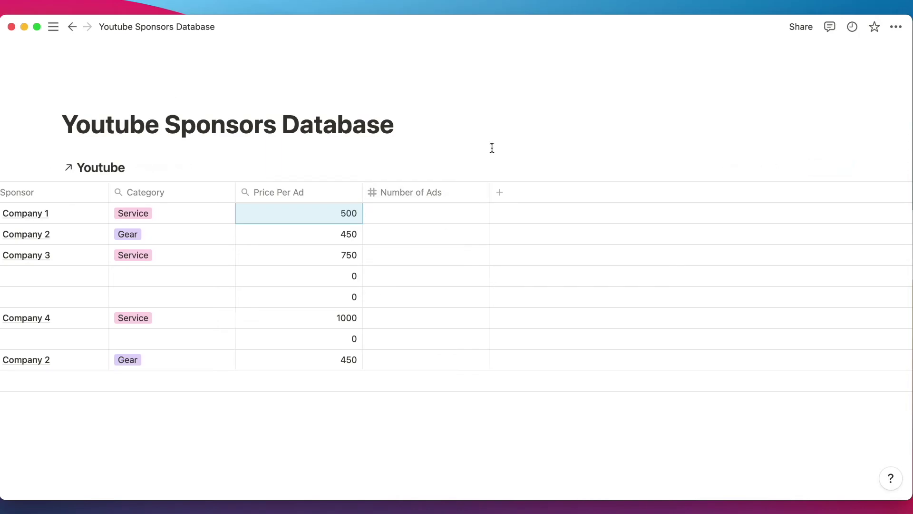
- Add a new Formula-type property named Total Cost
left_click(500, 192)
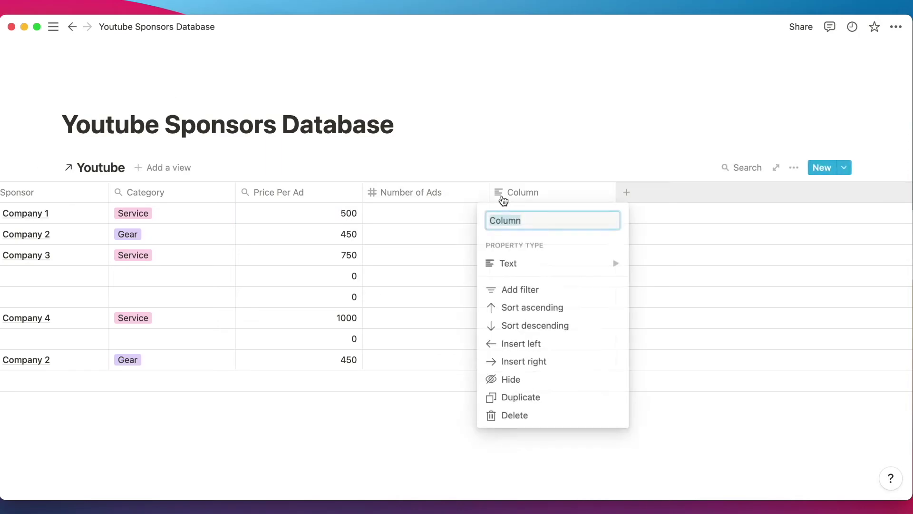
type("Total Cost")
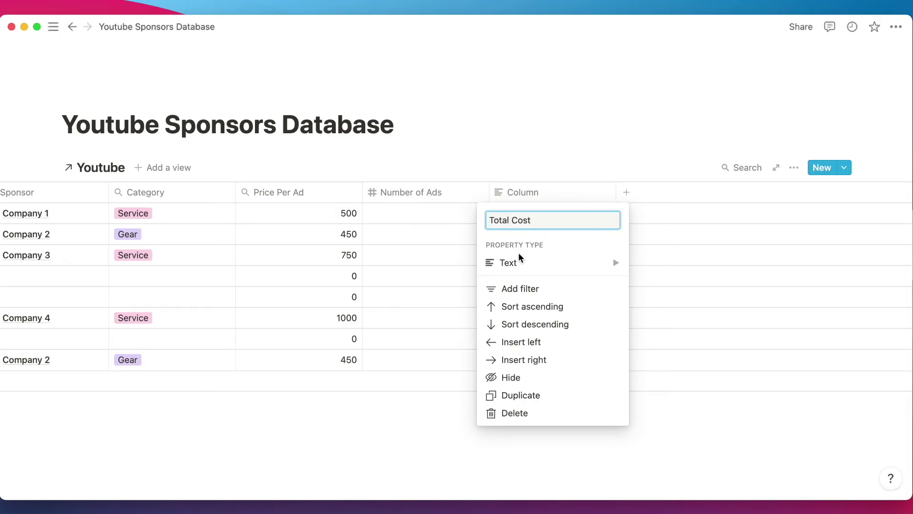
left_click(536, 262)
scroll(673, 282, "down", 1)
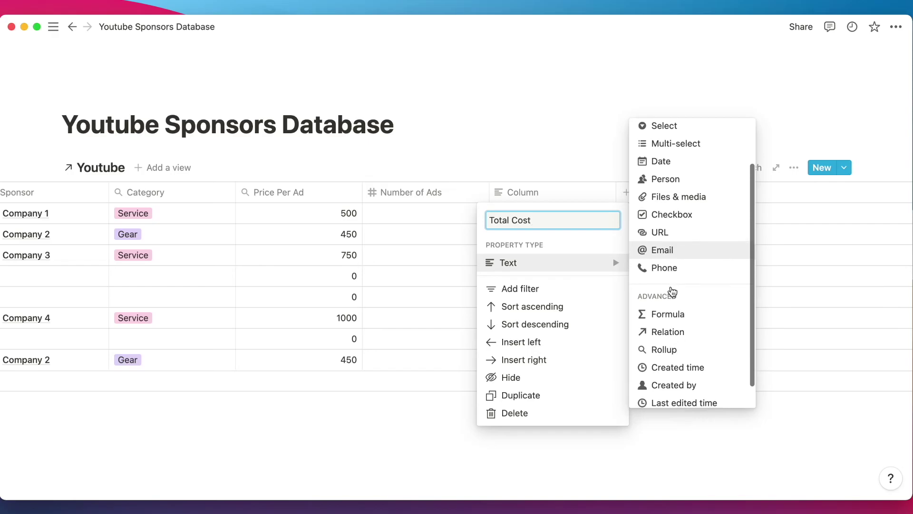
left_click(672, 312)
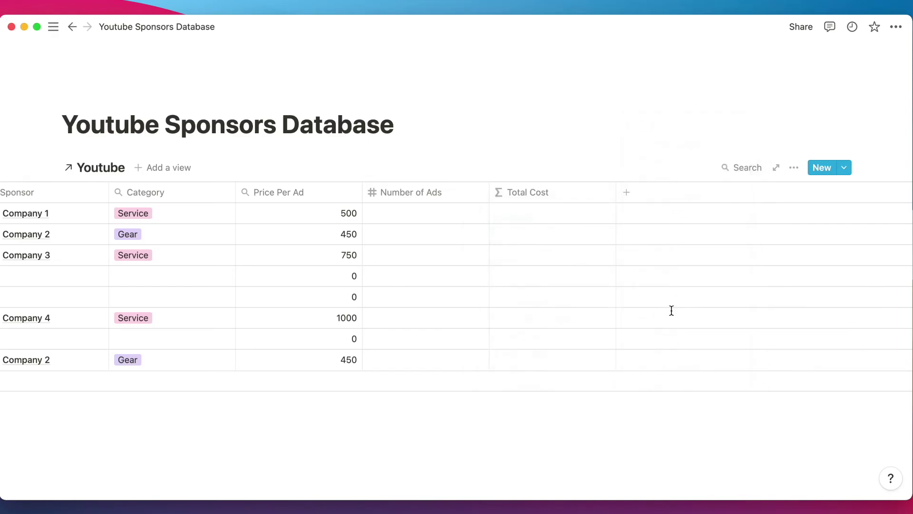
- Enter the Total Cost formula multiply(prop("Price Per Ad"),prop("Number of Ads")) and confirm it
left_click(529, 213)
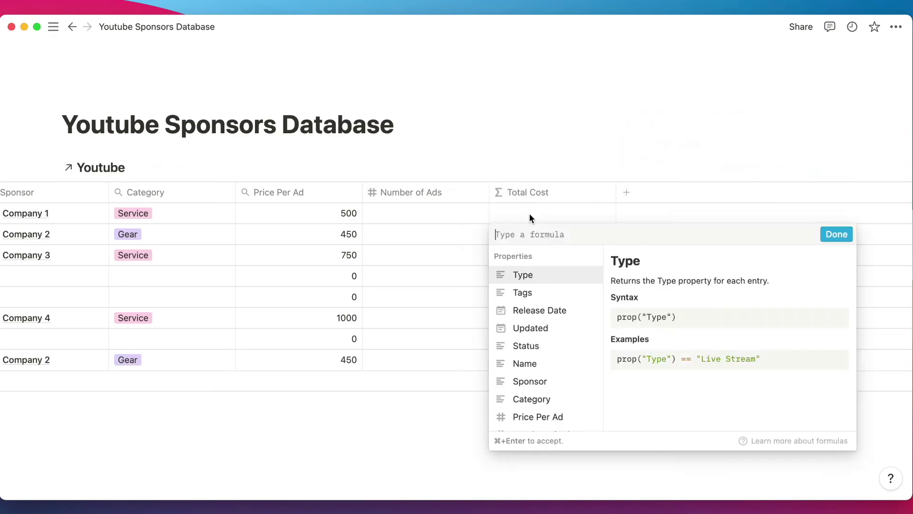
scroll(513, 346, "down", 3)
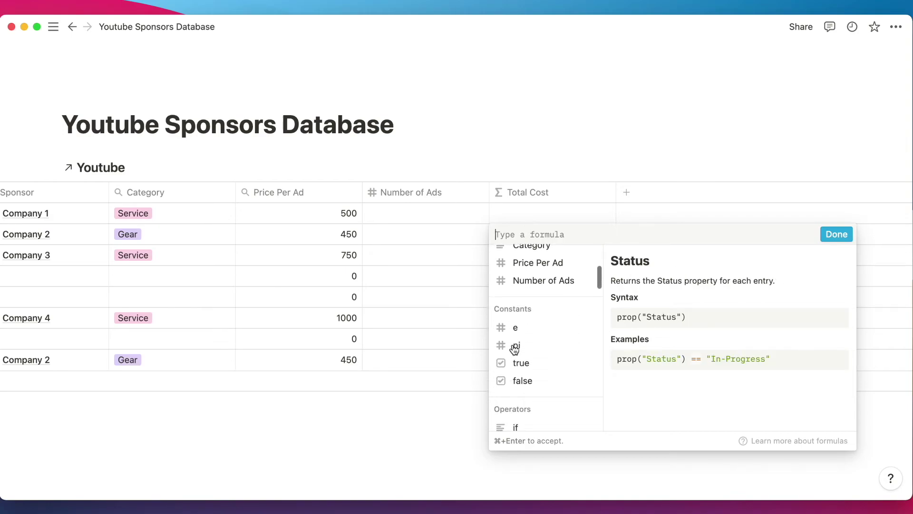
scroll(525, 378, "down", 5)
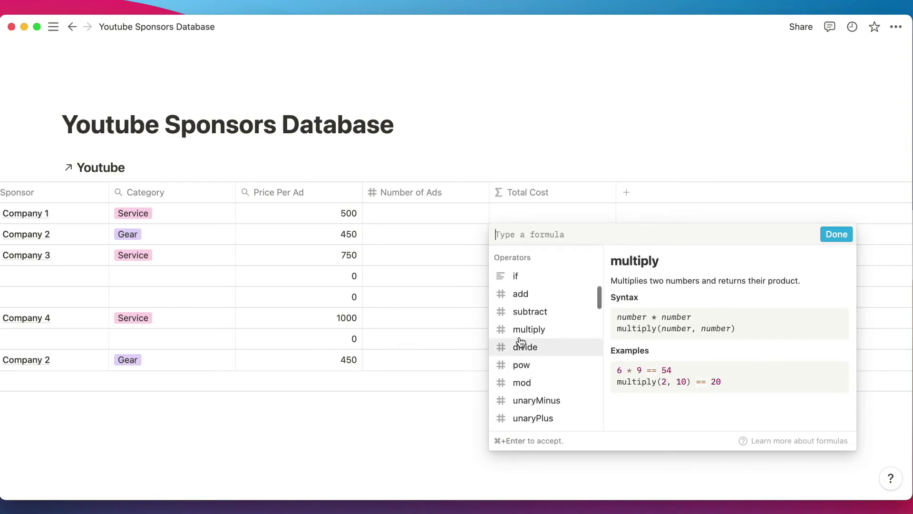
left_click(526, 328)
scroll(565, 366, "up", 3)
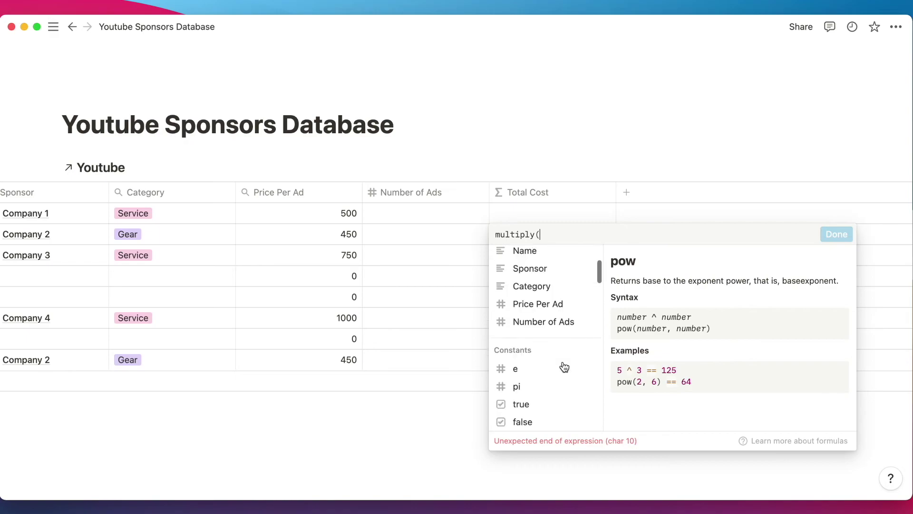
scroll(564, 366, "up", 2)
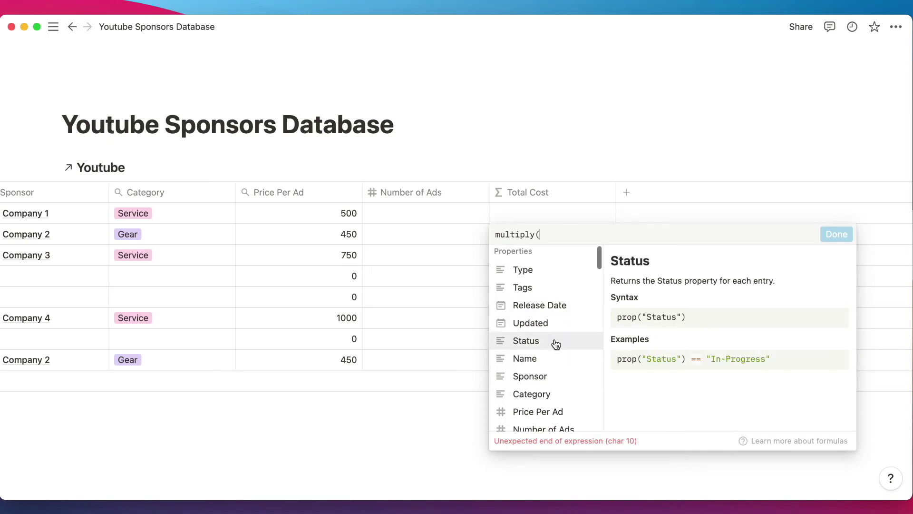
scroll(555, 347, "down", 3)
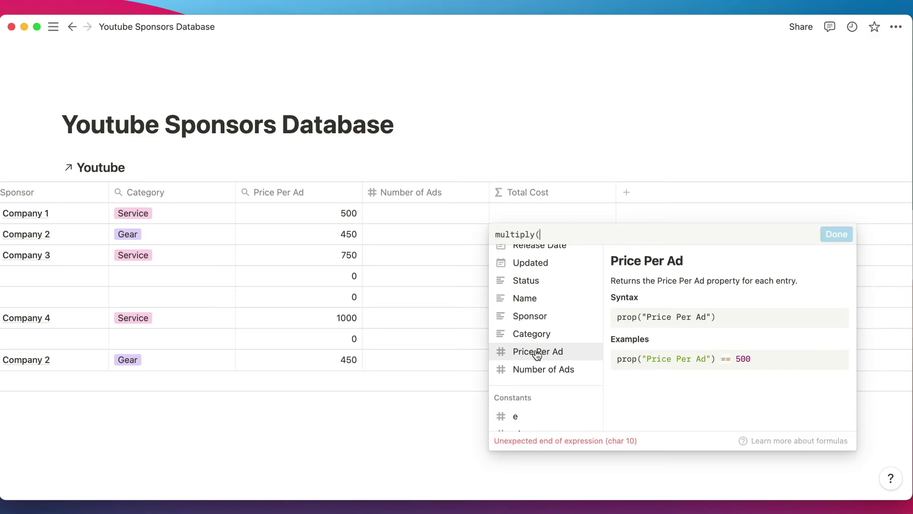
left_click(537, 352)
type(",")
left_click(537, 371)
type(")")
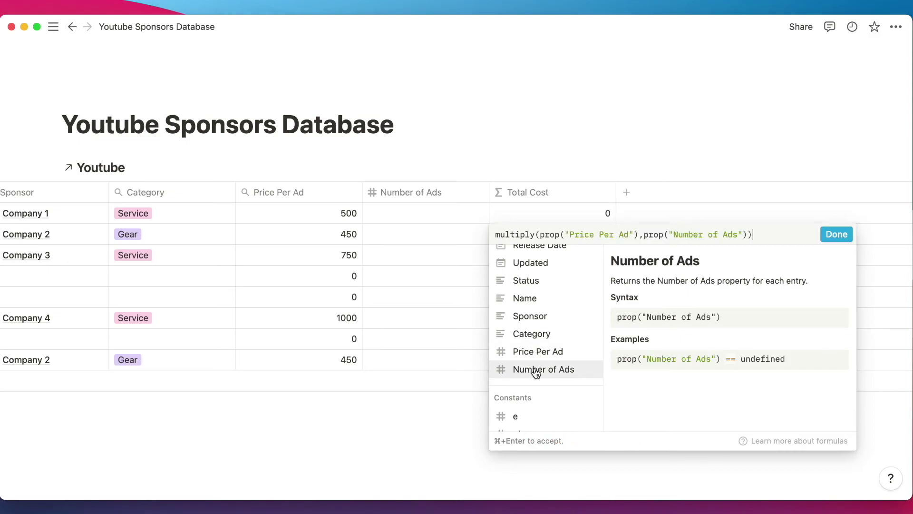
left_click(838, 234)
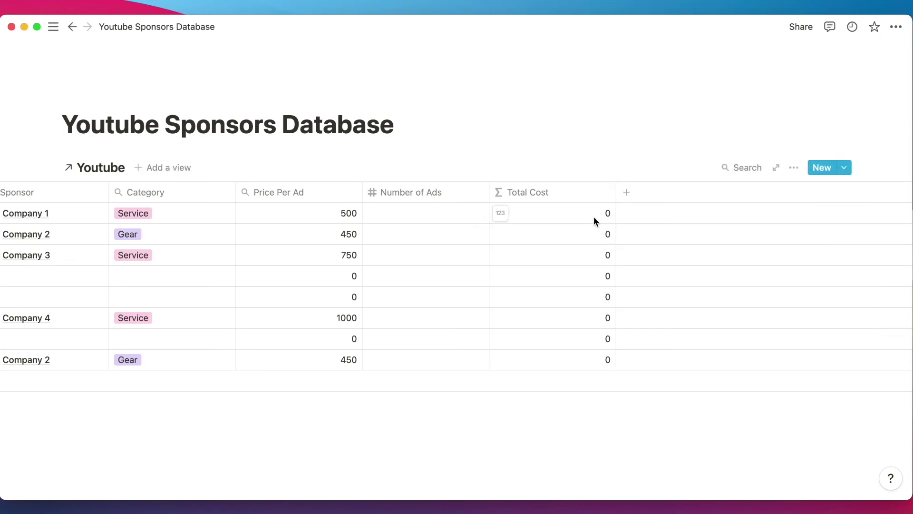
- Enter ad counts 1, 2 and 1 for Companies 1–3, skip row four, then 1 for the next two rows
scroll(458, 271, "left", 4)
scroll(458, 275, "left", 2)
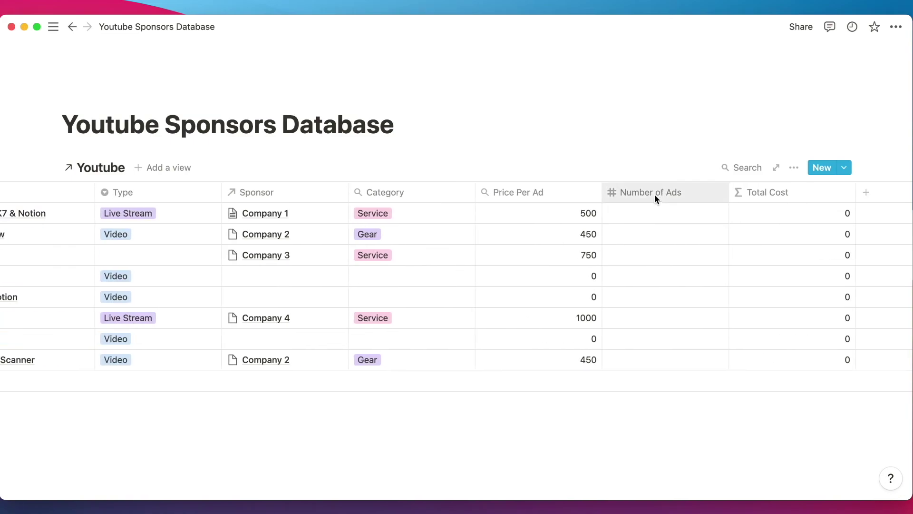
scroll(635, 209, "right", 3)
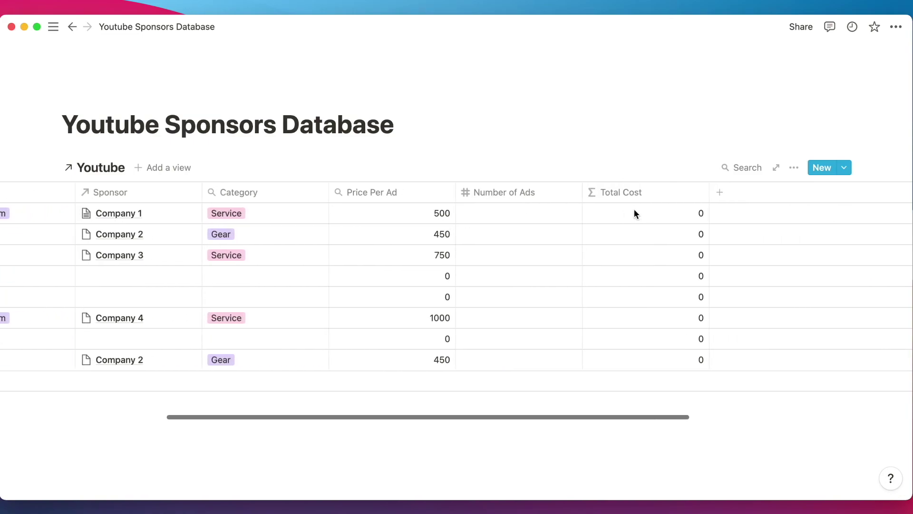
left_click(535, 215)
type("1")
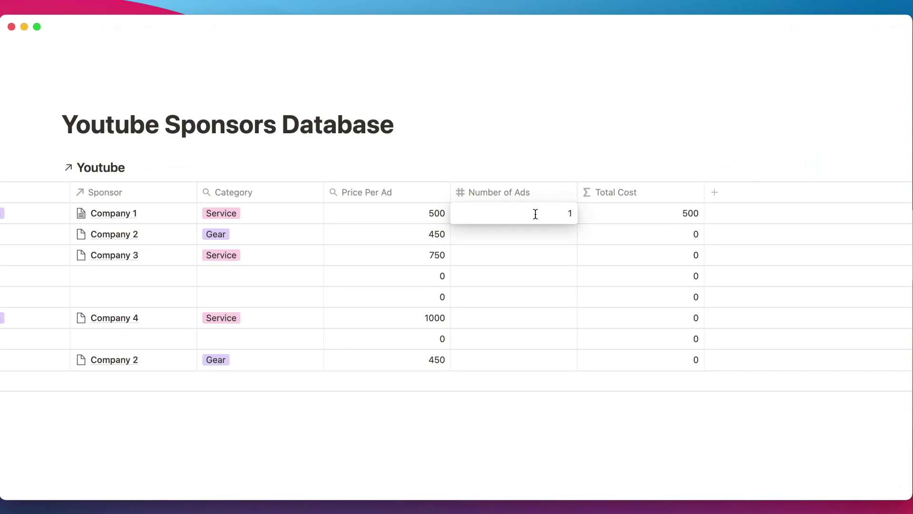
key("Return")
type("2")
key("Return")
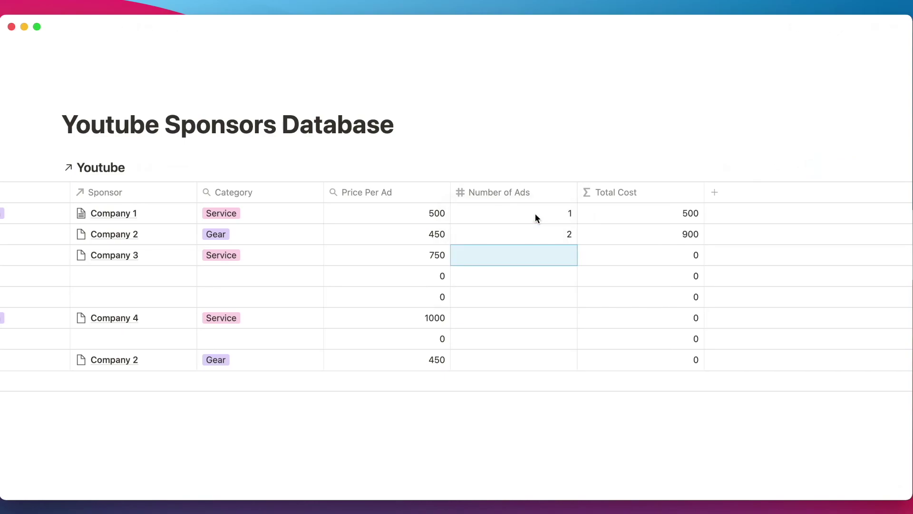
type("1")
key("Return")
key("Down")
key("Return")
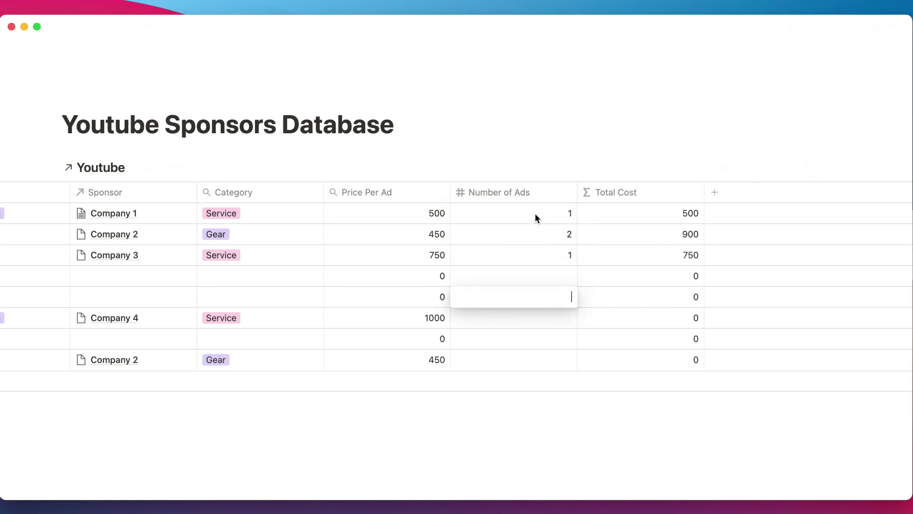
type("1")
key("Return")
type("1")
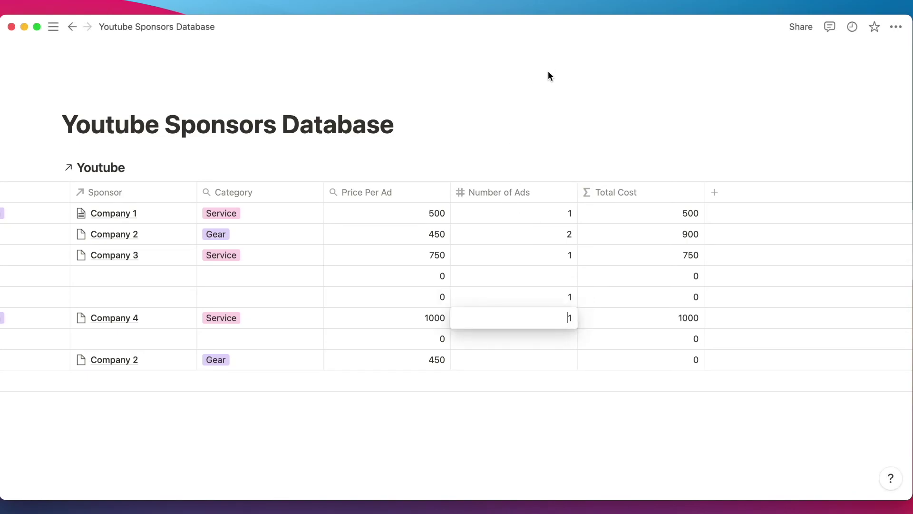
key("Return")
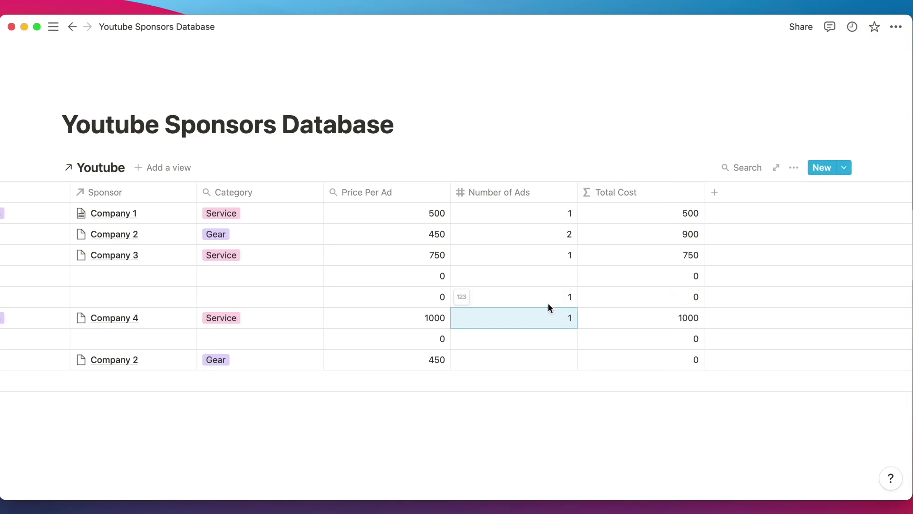
- Set Number of Ads to 1 for the Tell me a joke, Epson ES-200 Scanner and Unboxing Video rows
left_click(564, 334)
type("1")
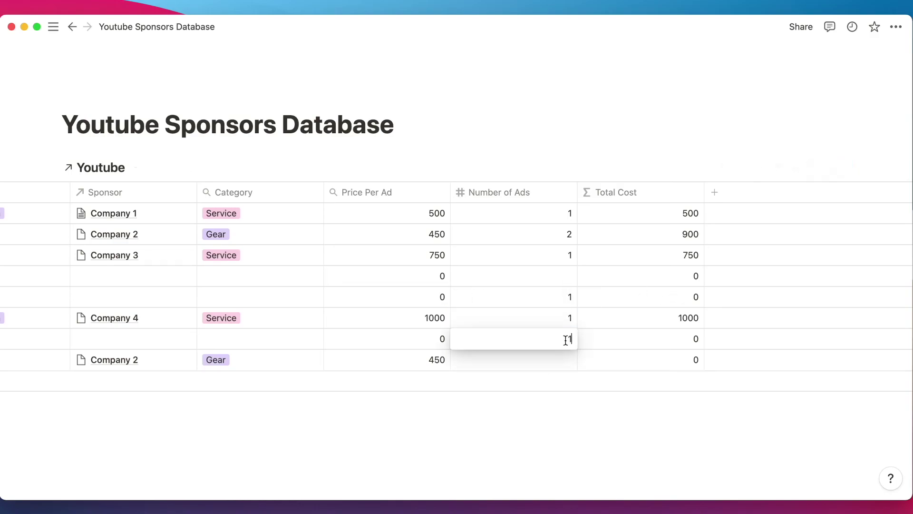
key("Return")
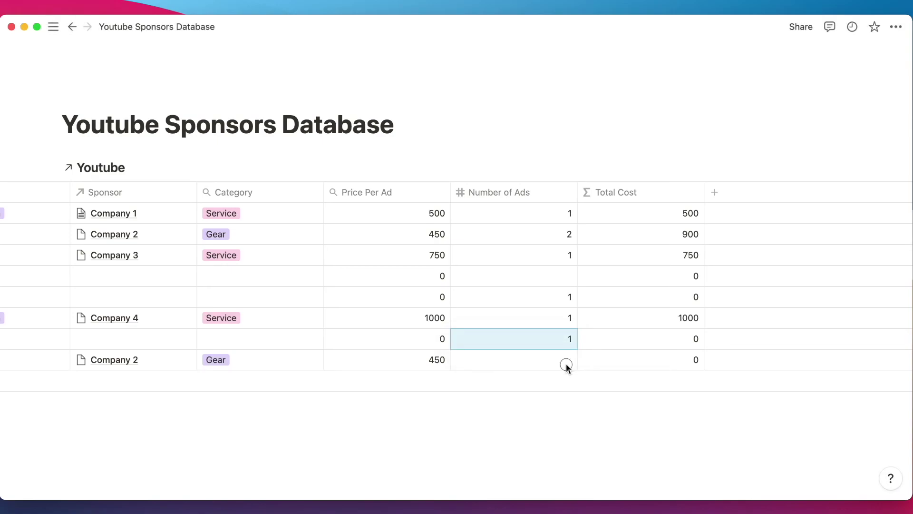
left_click(566, 363)
type("1")
key("Return")
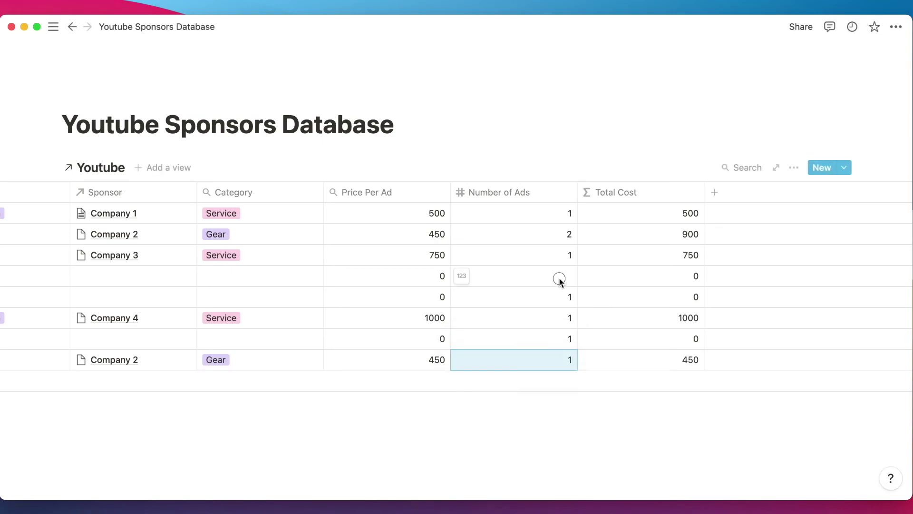
left_click(560, 280)
type("1")
key("Return")
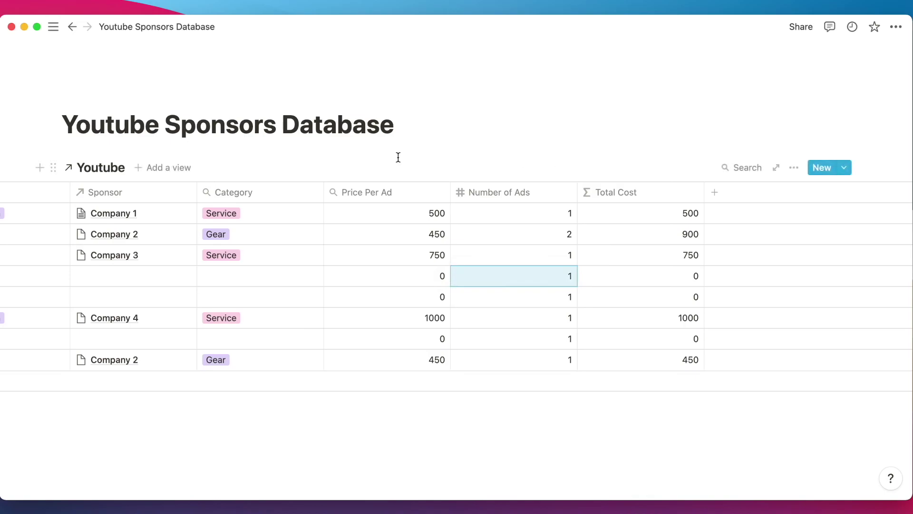
- Link Company 2 as the sponsor of the Unboxing Video row
scroll(464, 226, "left", 6)
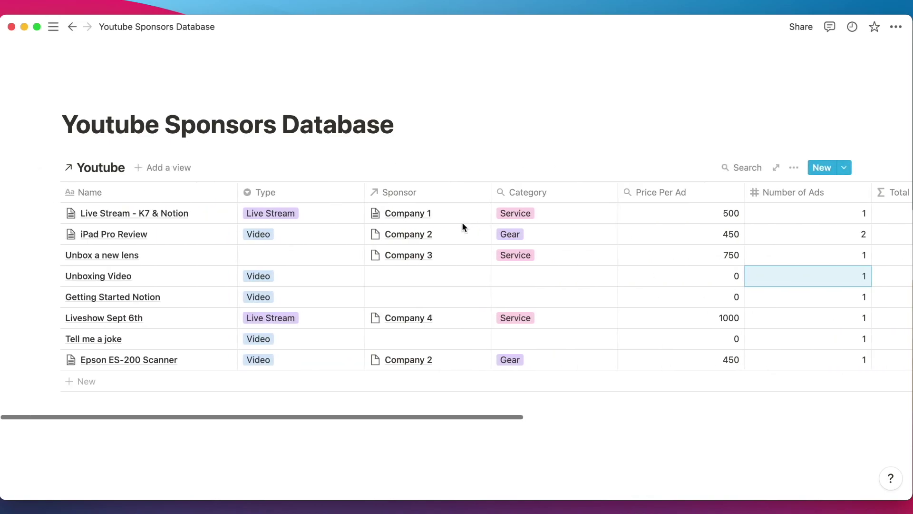
left_click(416, 274)
left_click(409, 316)
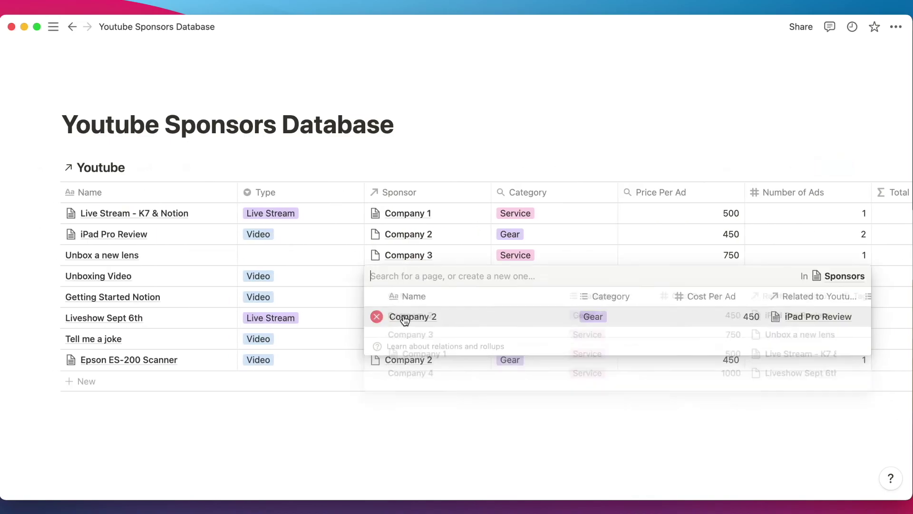
left_click(537, 102)
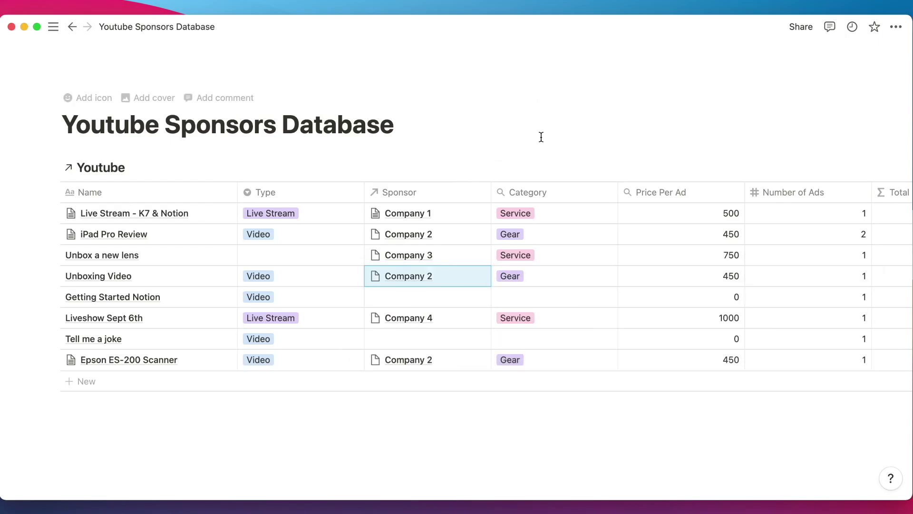
scroll(644, 259, "right", 10)
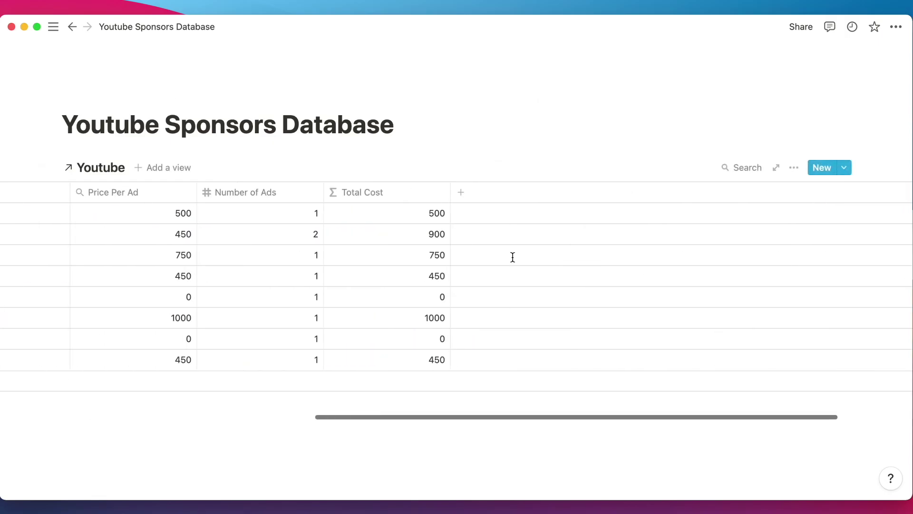
scroll(513, 257, "left", 1)
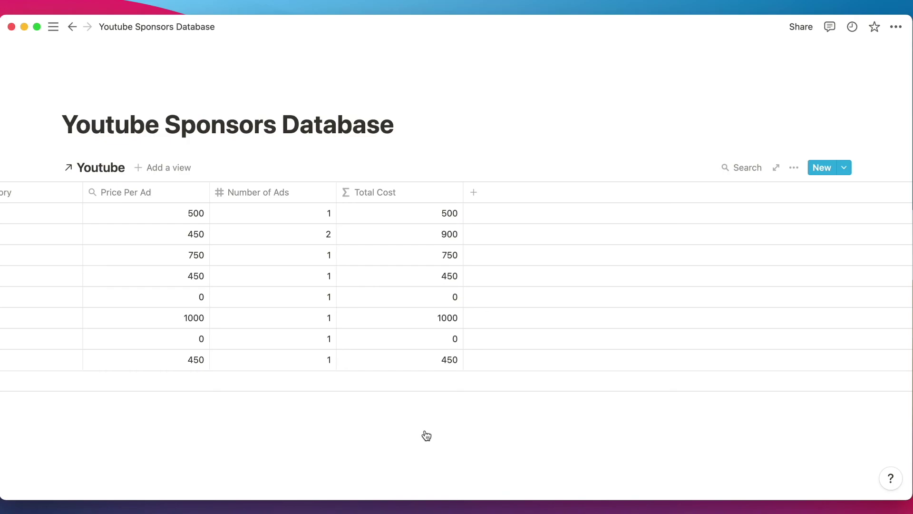
scroll(437, 318, "left", 10)
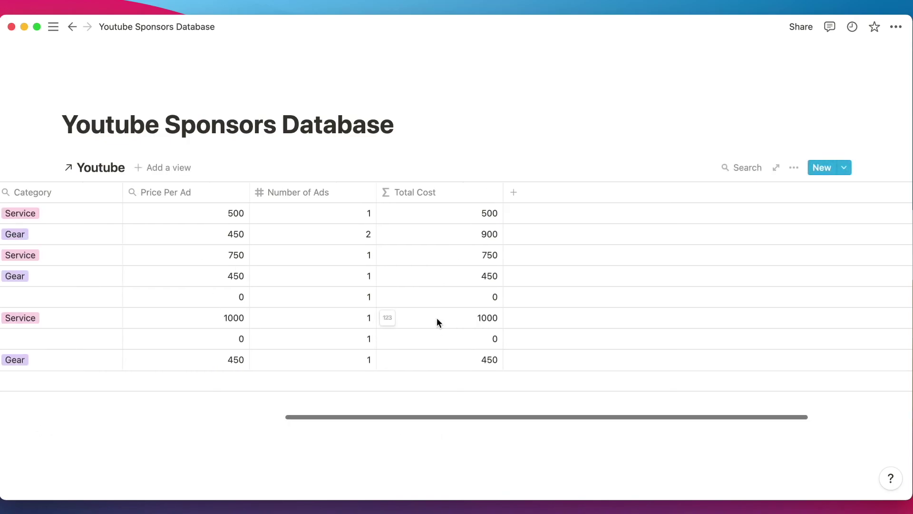
scroll(437, 318, "left", 10)
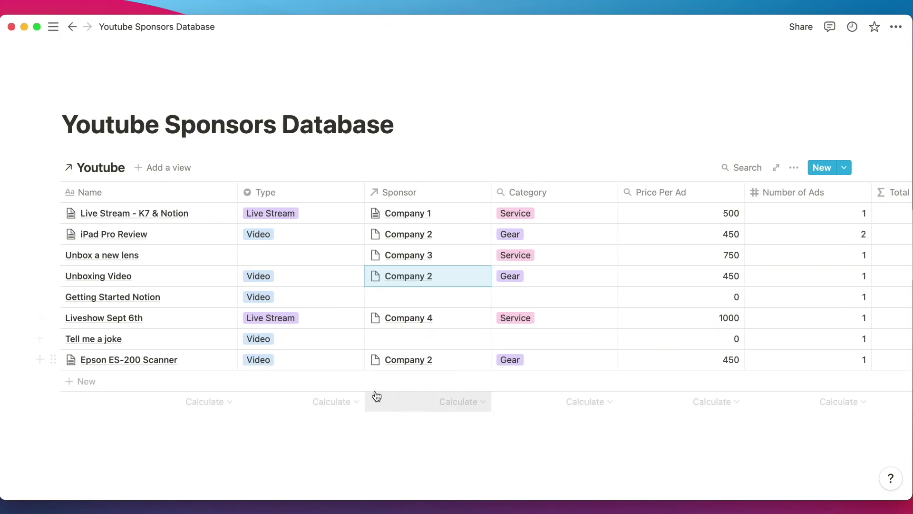
scroll(401, 382, "right", 10)
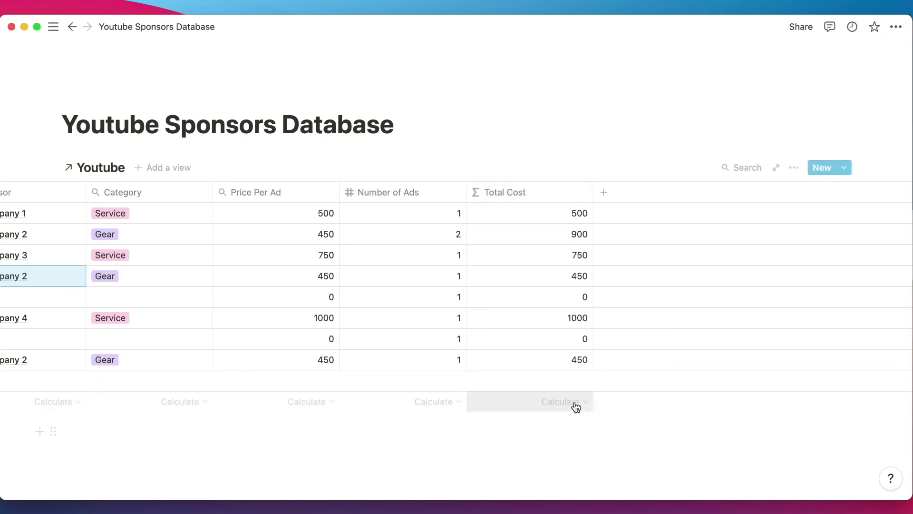
- Add a Sum footer under the Total Cost column showing 4050
left_click(575, 403)
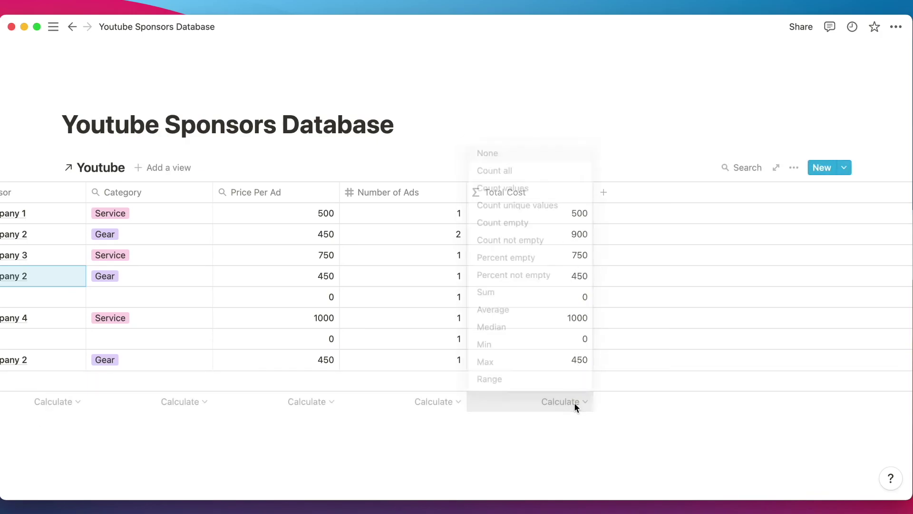
left_click(506, 291)
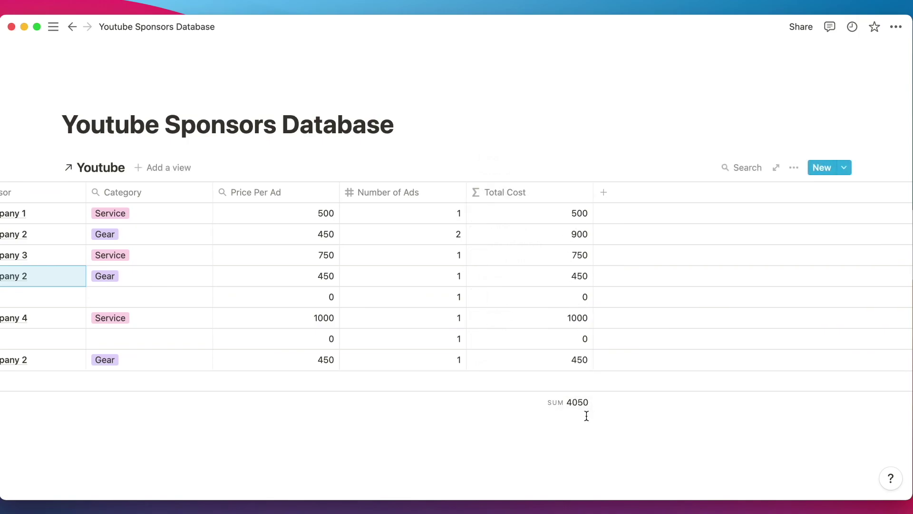
scroll(384, 415, "left", 10)
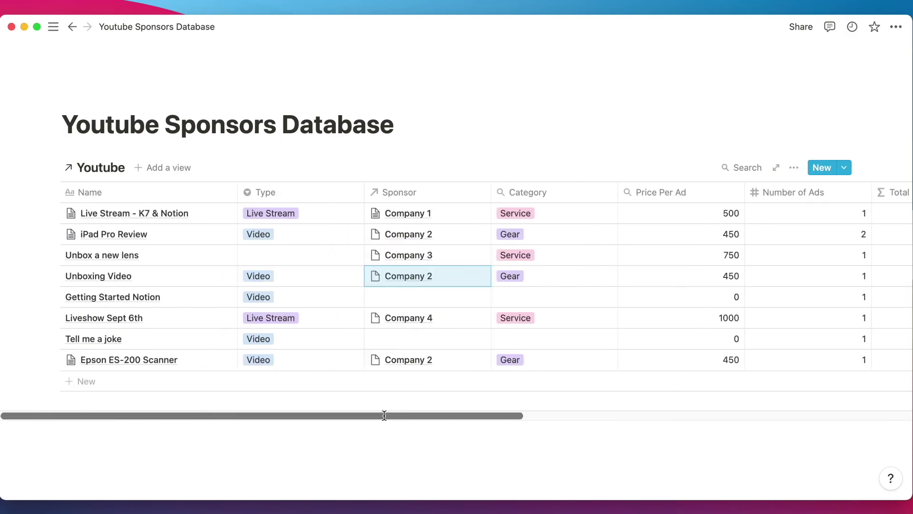
- Add a Count all footer under the Name column, showing 8 entries
left_click(200, 403)
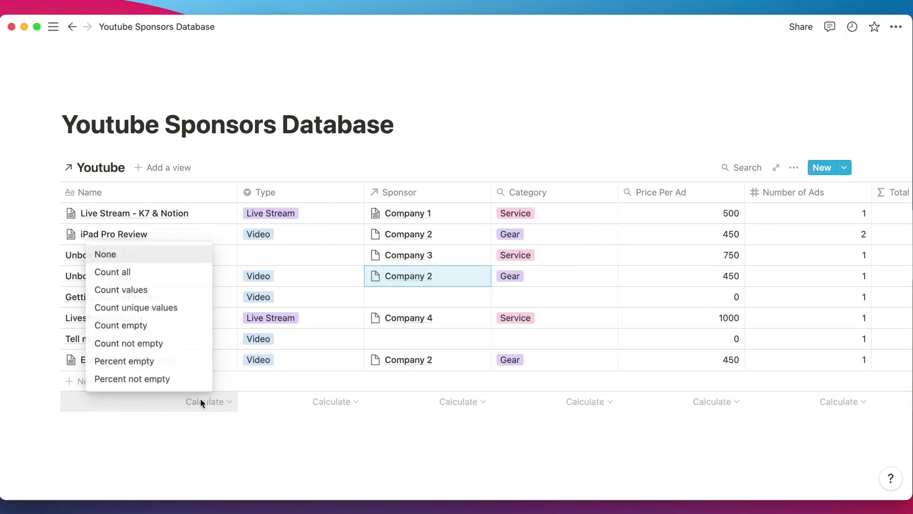
left_click(101, 271)
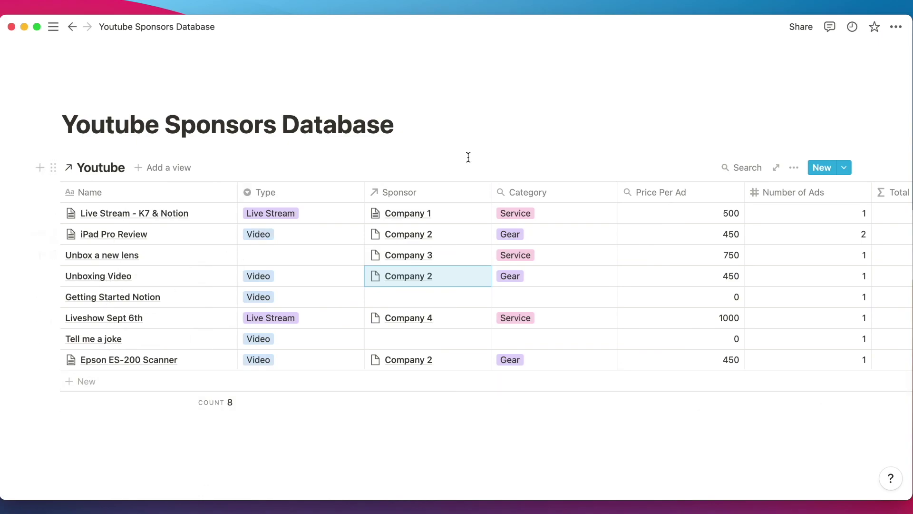
scroll(433, 279, "right", 10)
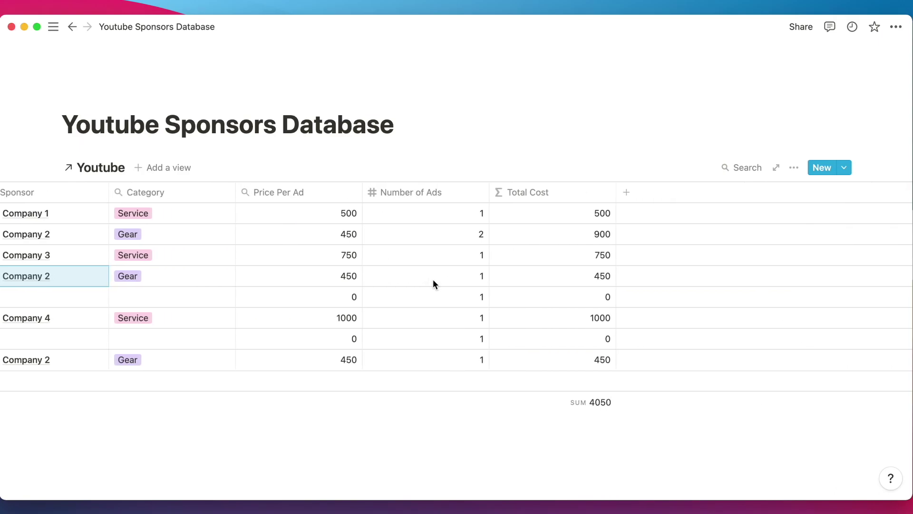
scroll(433, 279, "left", 10)
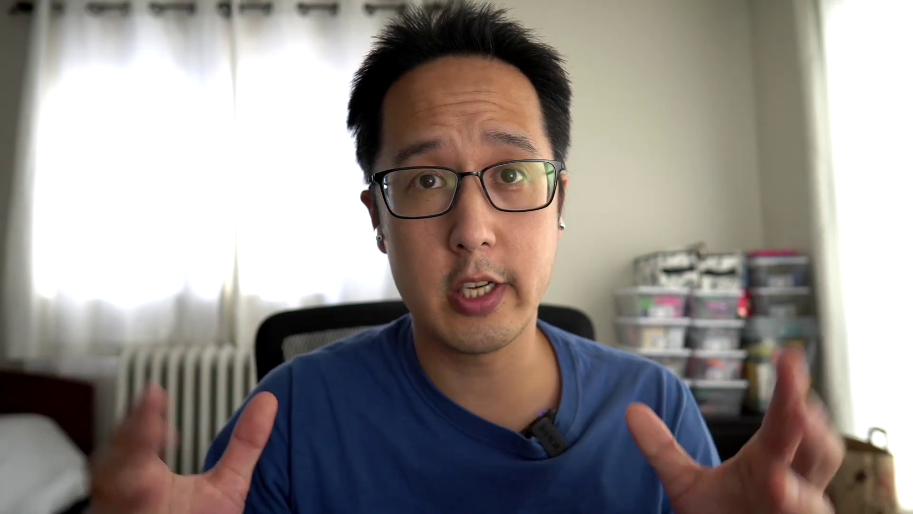